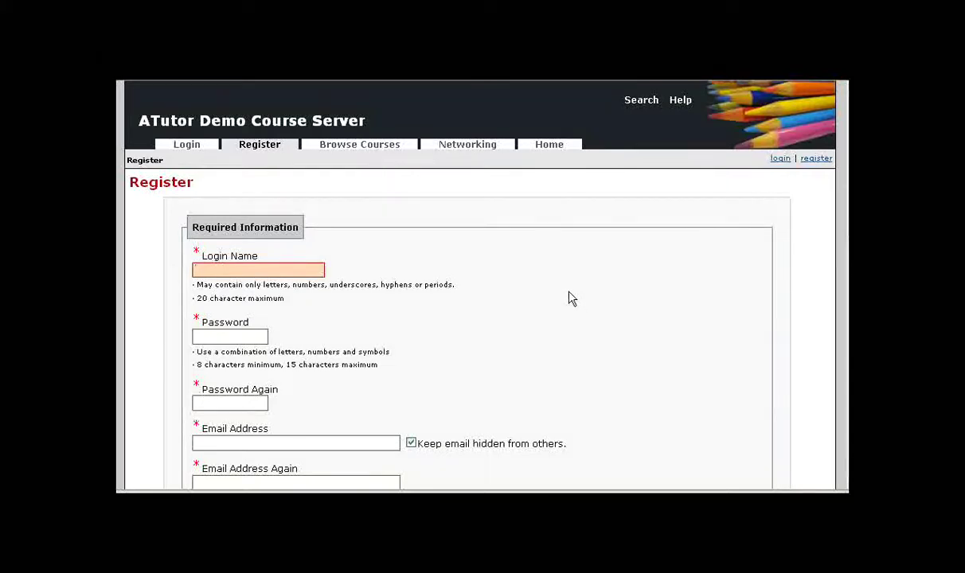
- Log in to ATutor with the demo account's login name and password
click(188, 149)
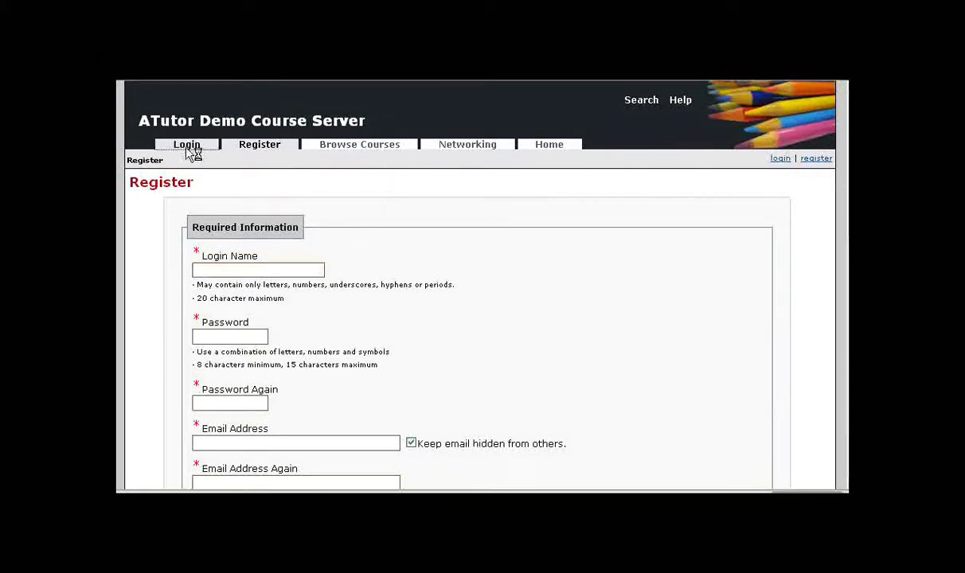
click(261, 305)
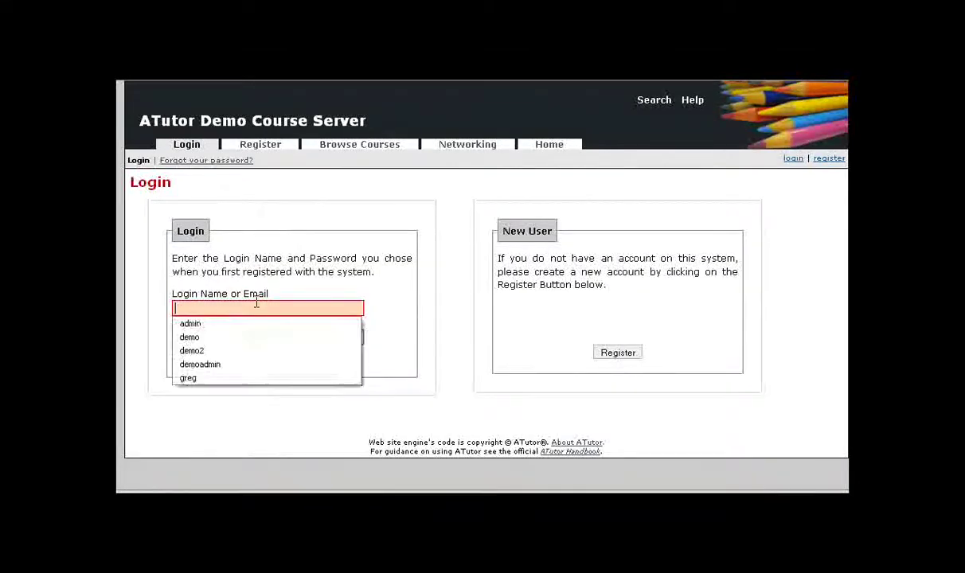
text(demo)
key(Tab)
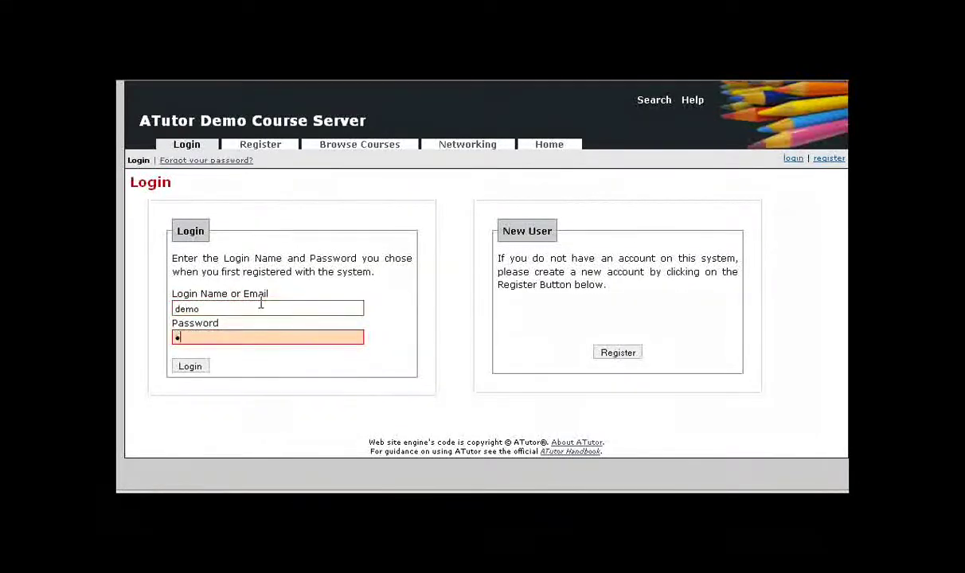
key(Return)
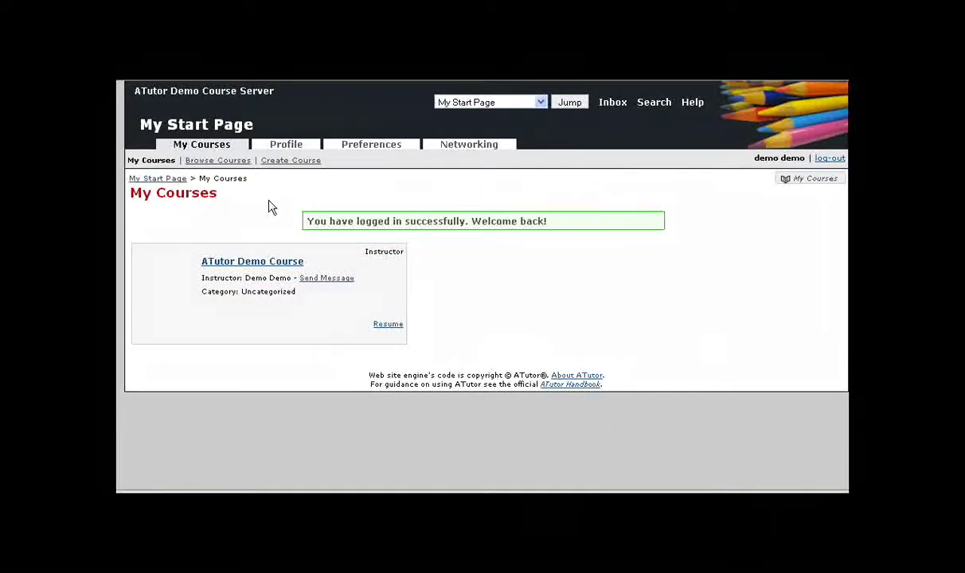
- Start a new course titled 'My First Course' using ATutor_HowTo_1.4.3.zip as initial content
click(288, 163)
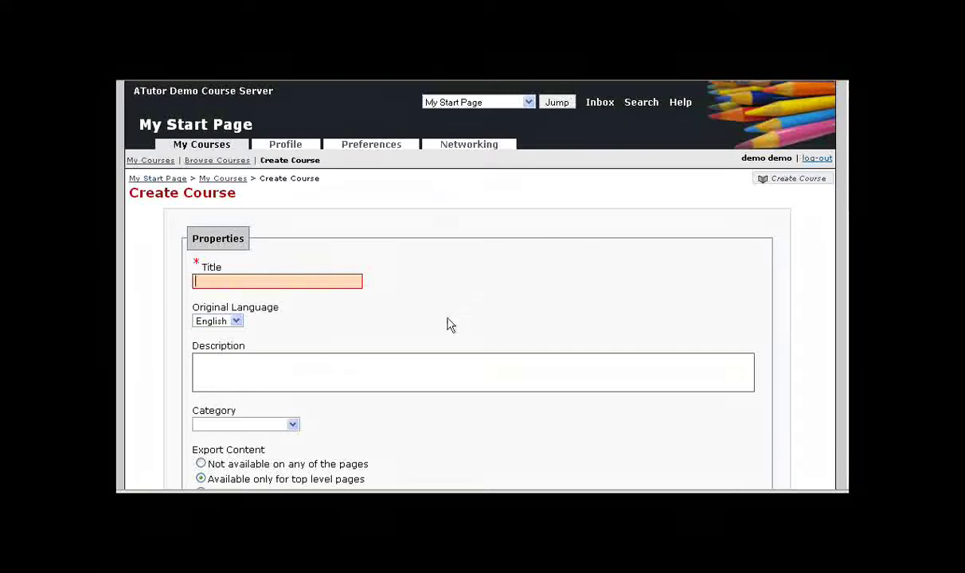
click(231, 282)
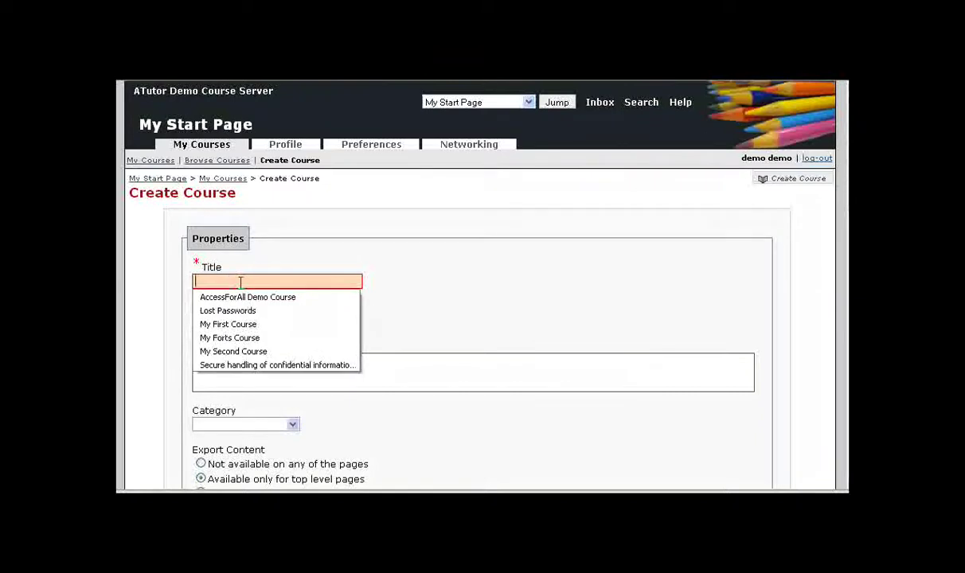
click(246, 328)
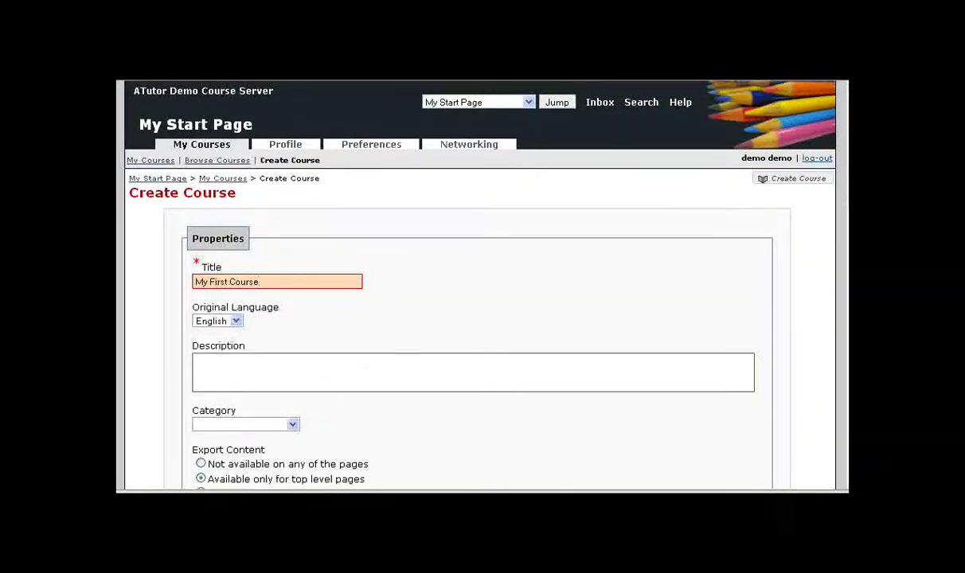
scroll(476, 287, down, 5)
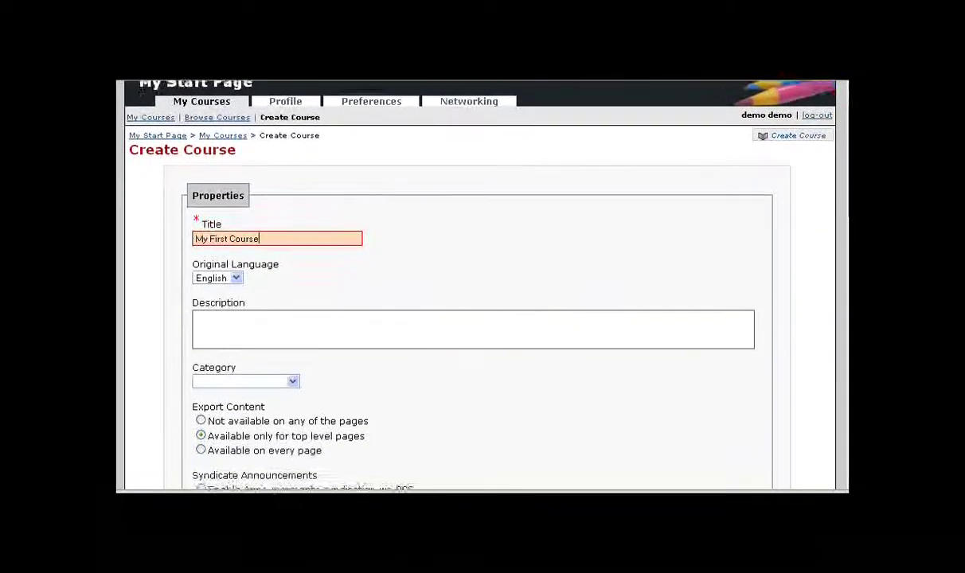
scroll(475, 286, down, 5)
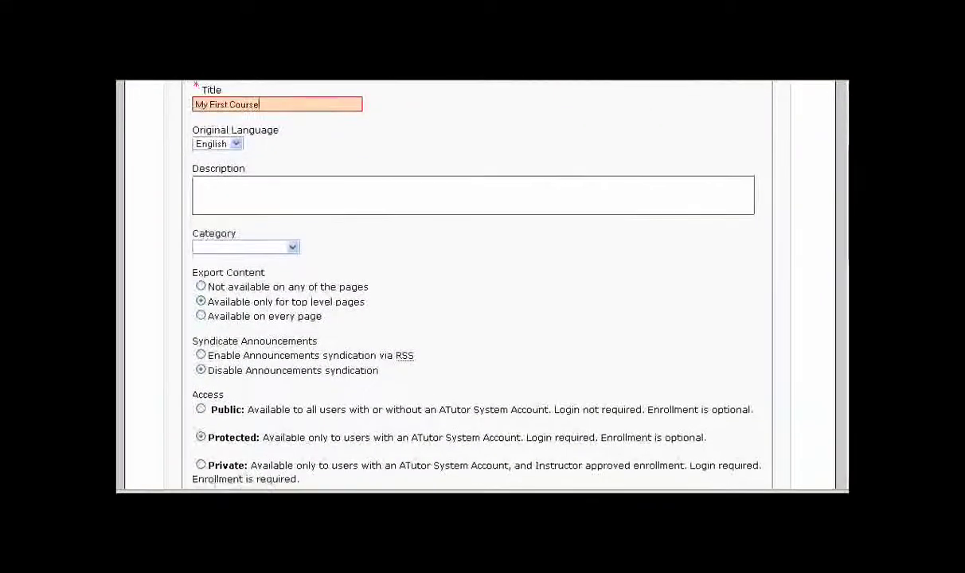
scroll(475, 287, down, 7)
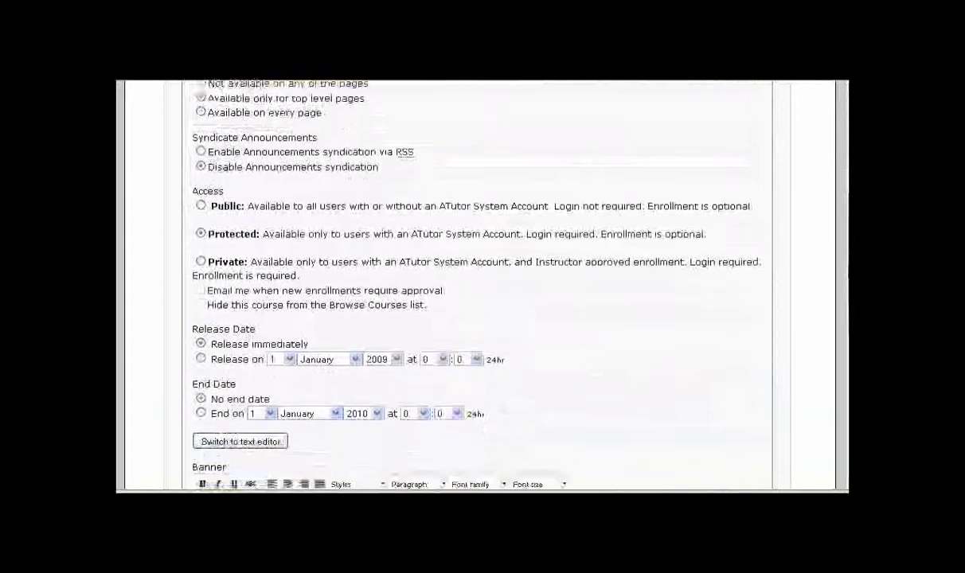
scroll(622, 361, down, 7)
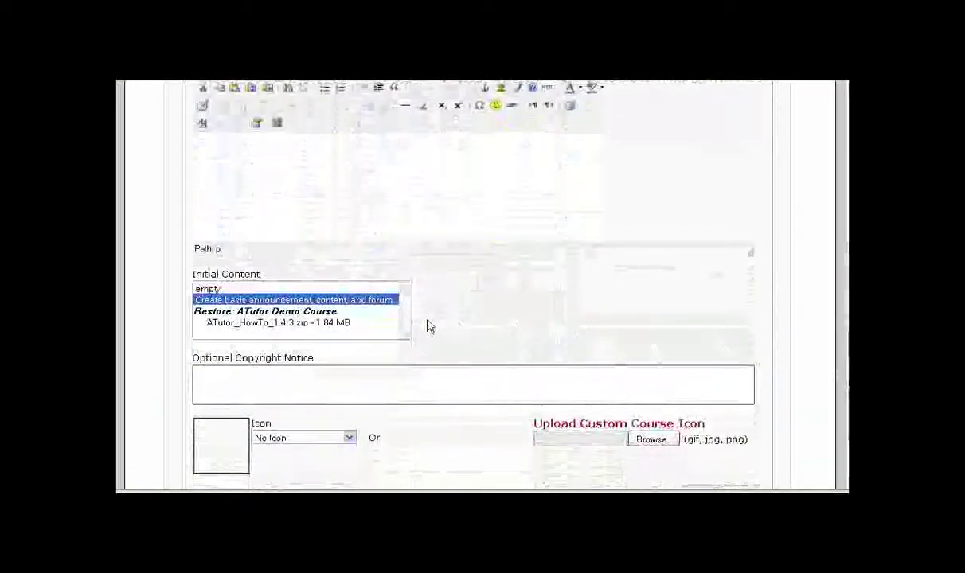
click(253, 325)
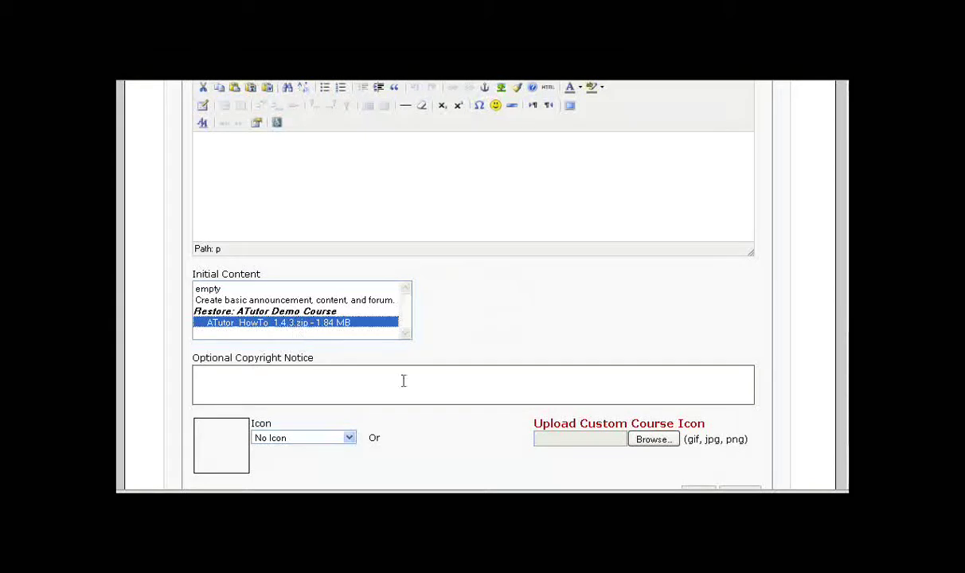
- Choose caduceus.jpg as the course icon and save the new course
click(349, 440)
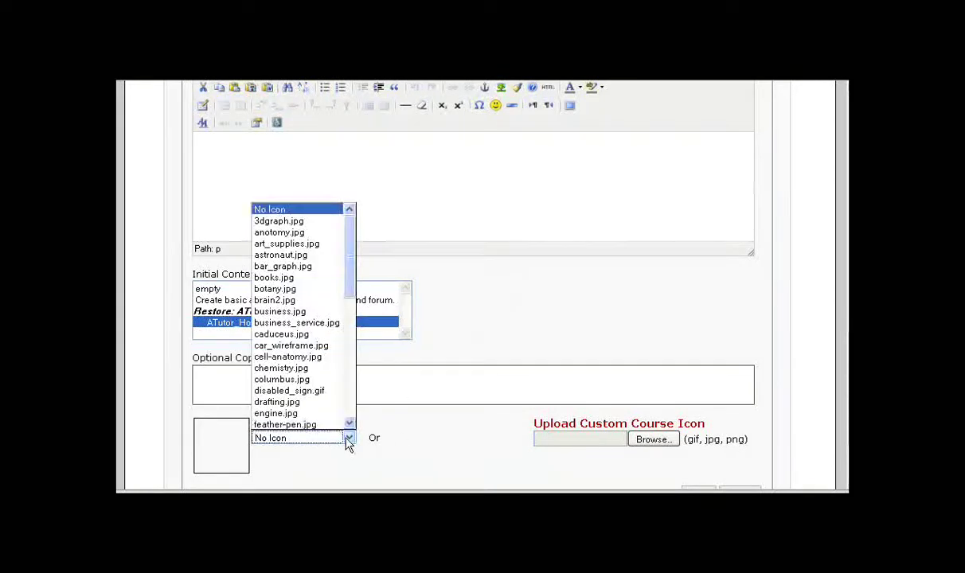
click(278, 334)
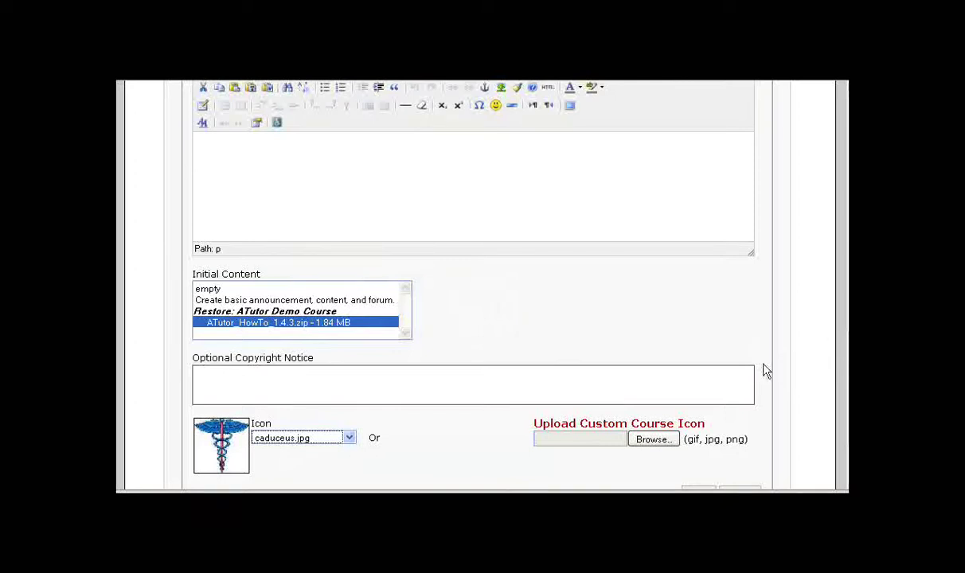
scroll(766, 371, down, 3)
click(699, 396)
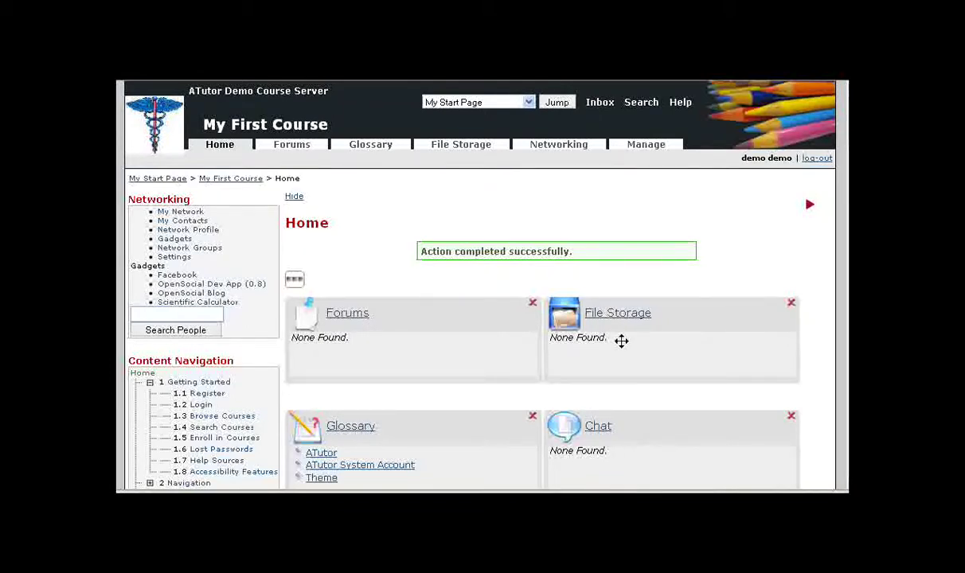
- Bring up the Course Tools settings under Manage and review the tools table
click(646, 148)
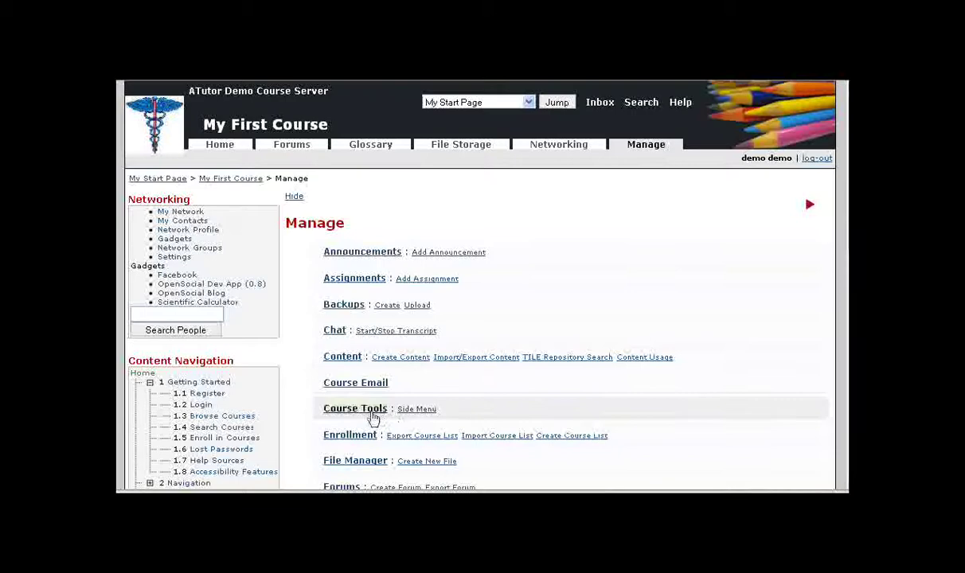
click(352, 410)
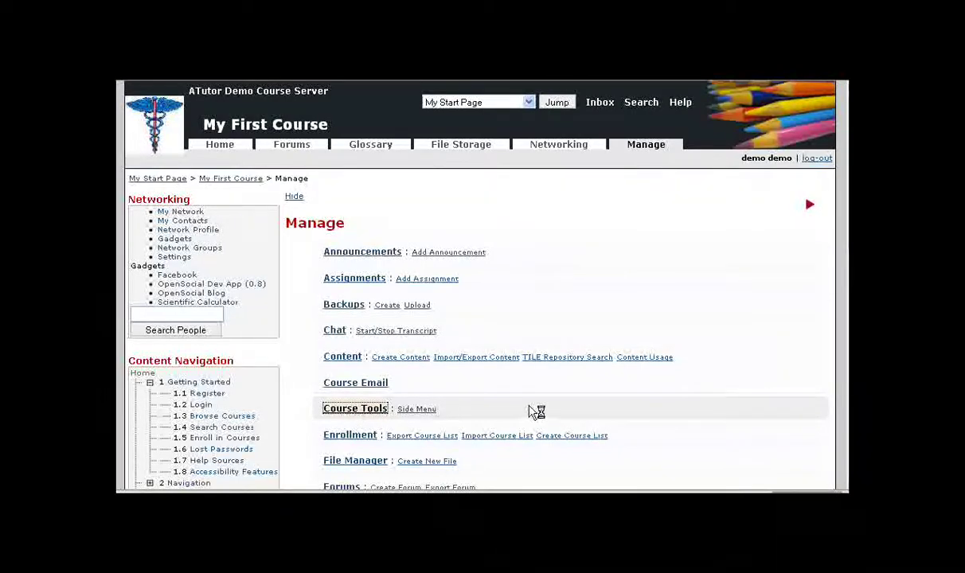
scroll(743, 302, down, 1)
scroll(743, 302, down, 3)
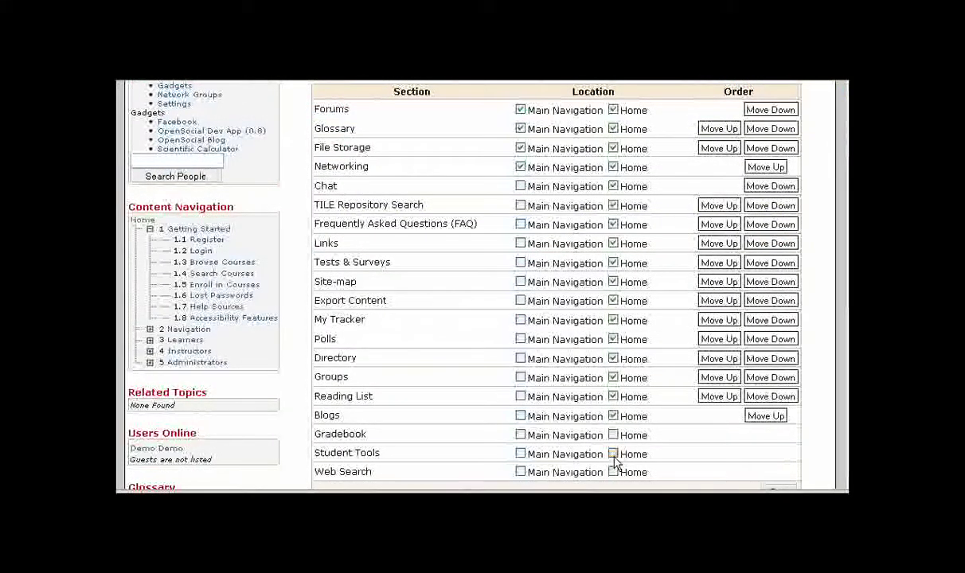
- Remove every tool, from Blogs up through Forums, from the course home page
click(614, 415)
click(628, 396)
click(628, 378)
click(635, 358)
click(633, 339)
click(633, 320)
click(633, 301)
click(632, 284)
click(633, 264)
click(632, 245)
click(632, 226)
click(628, 208)
click(629, 186)
click(625, 171)
click(628, 149)
click(628, 128)
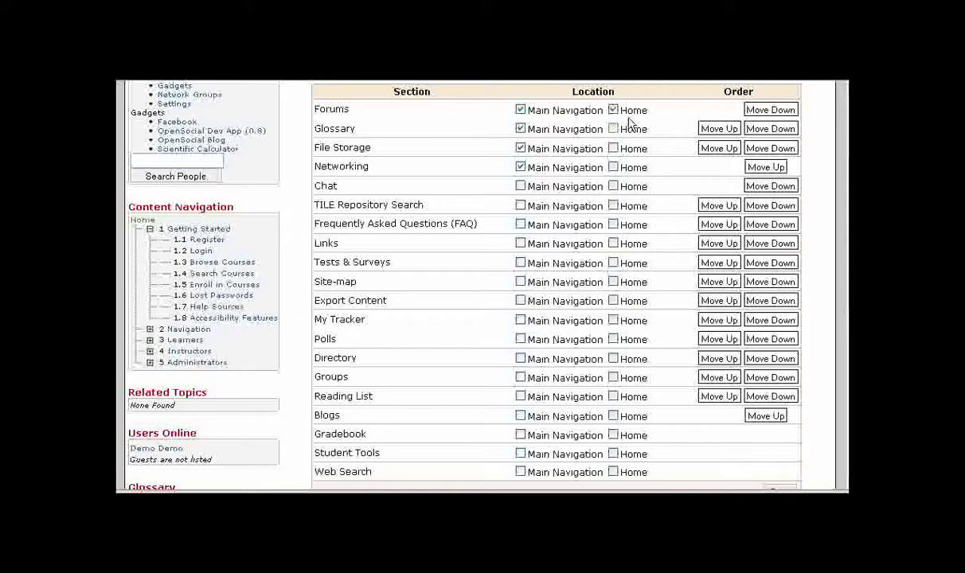
click(630, 114)
- Add Student Tools to the main navigation, drop Glossary from it, and save the placements
drag(379, 453, 304, 453)
click(449, 463)
click(521, 456)
click(521, 129)
scroll(785, 448, down, 3)
click(779, 378)
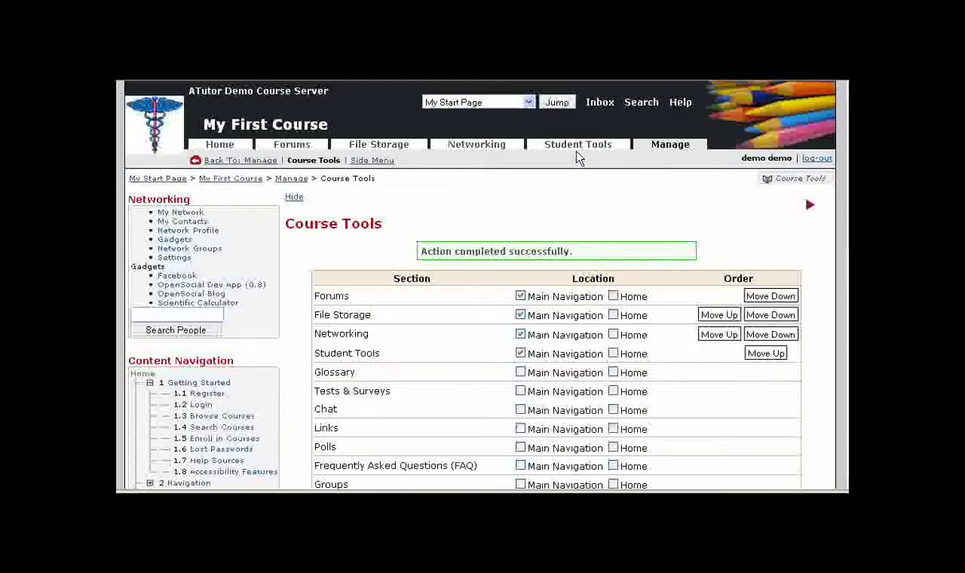
scroll(227, 274, down, 3)
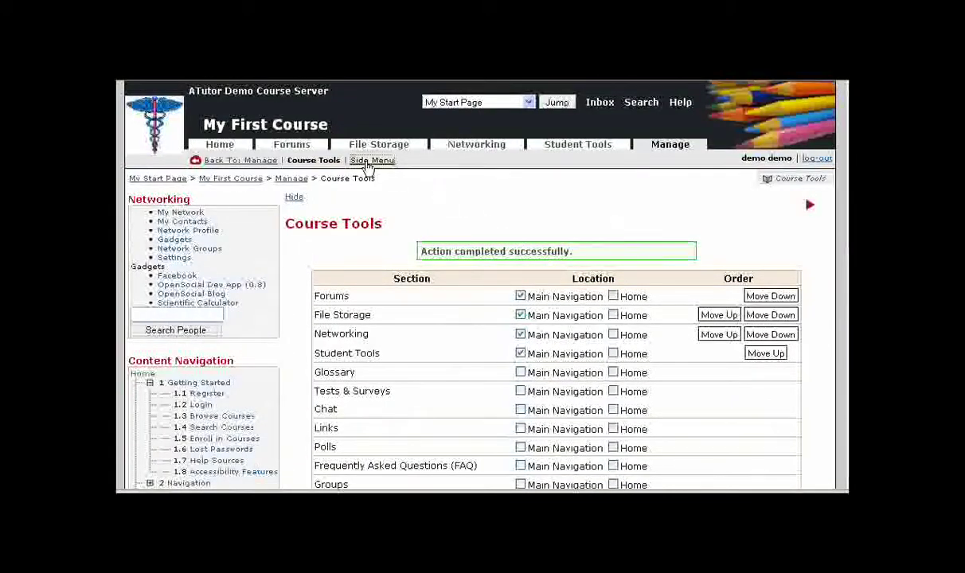
- Clear Poll, Search and Glossary from their side menu slots
click(372, 160)
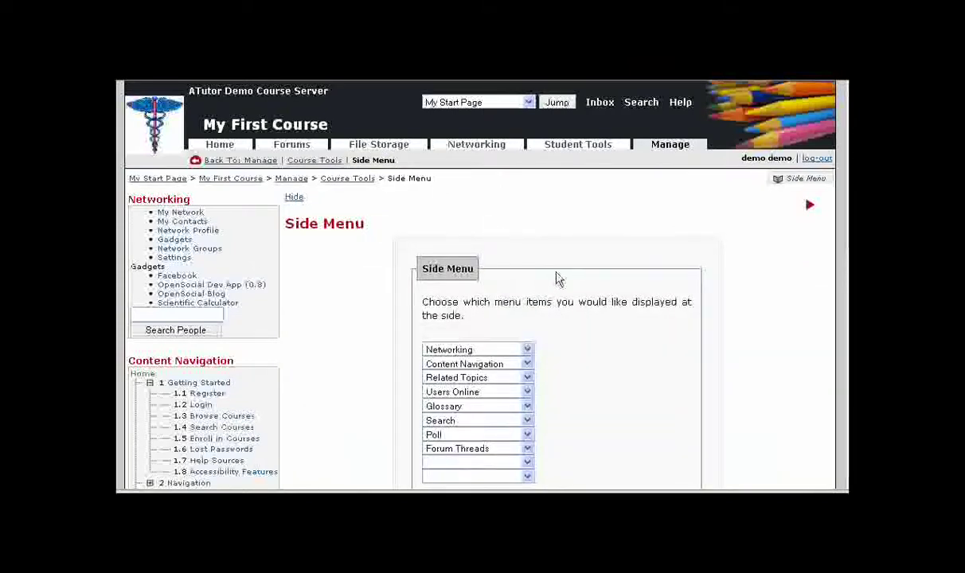
scroll(556, 279, down, 3)
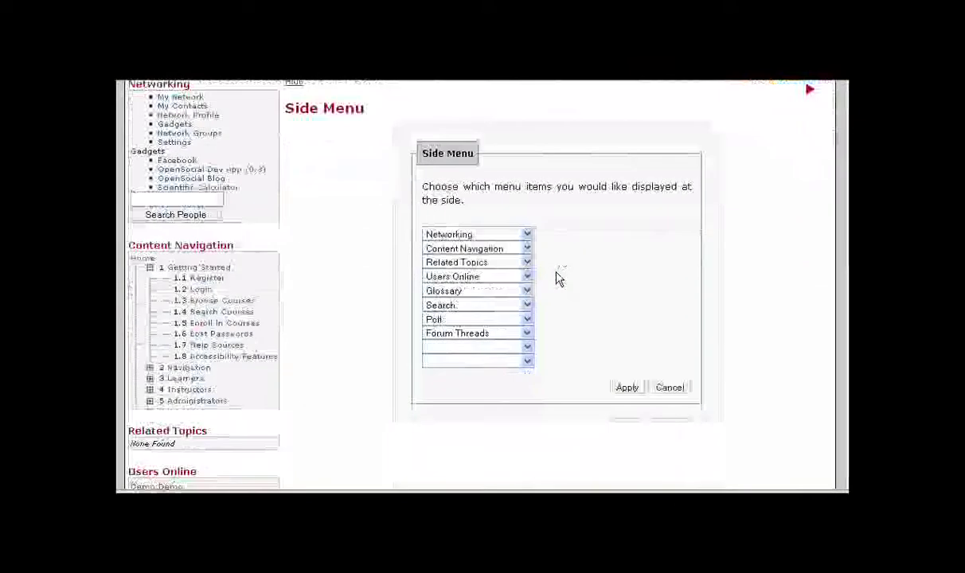
click(527, 322)
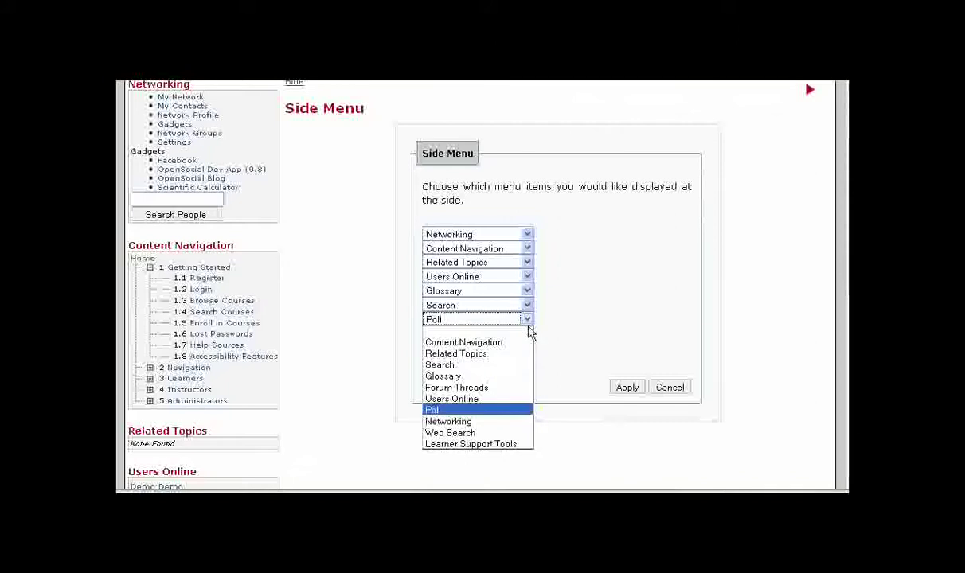
click(492, 329)
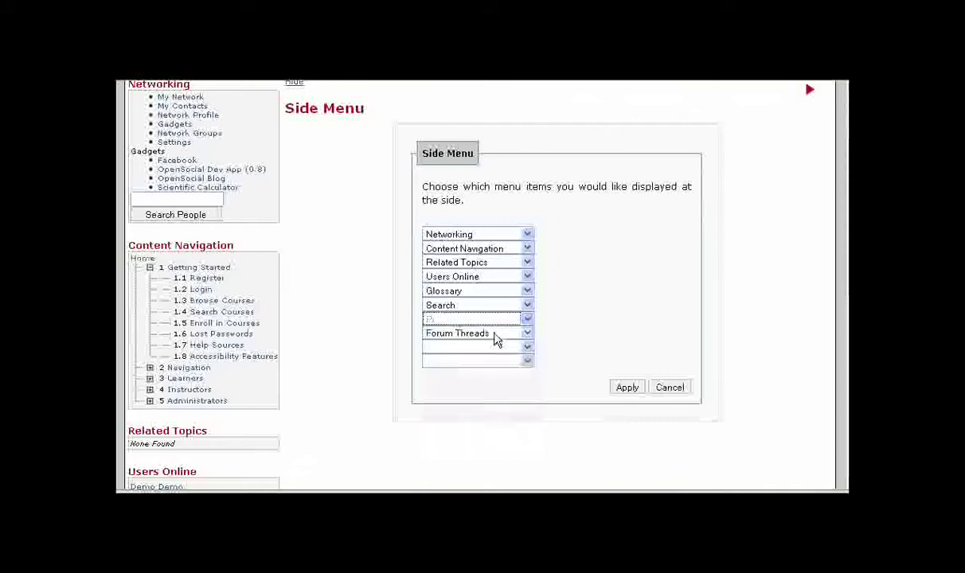
click(525, 305)
click(521, 315)
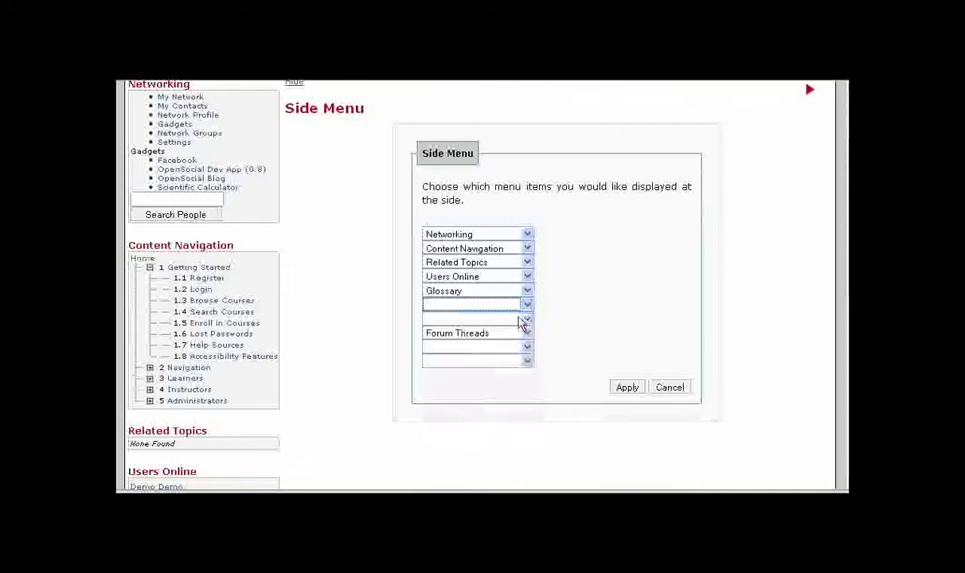
click(527, 292)
click(523, 304)
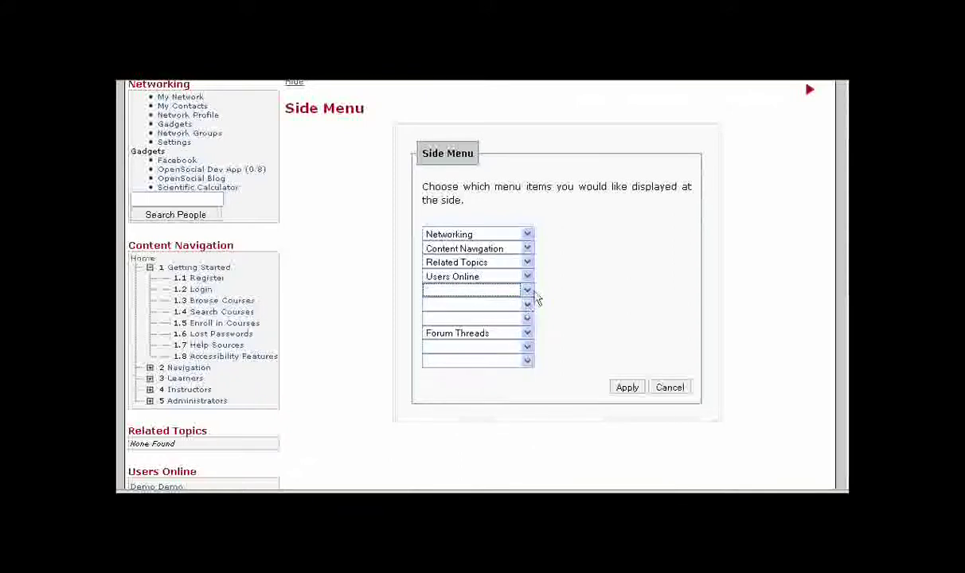
- Put Content Navigation and Networking in the first two side menu slots, save, and return Home
click(527, 249)
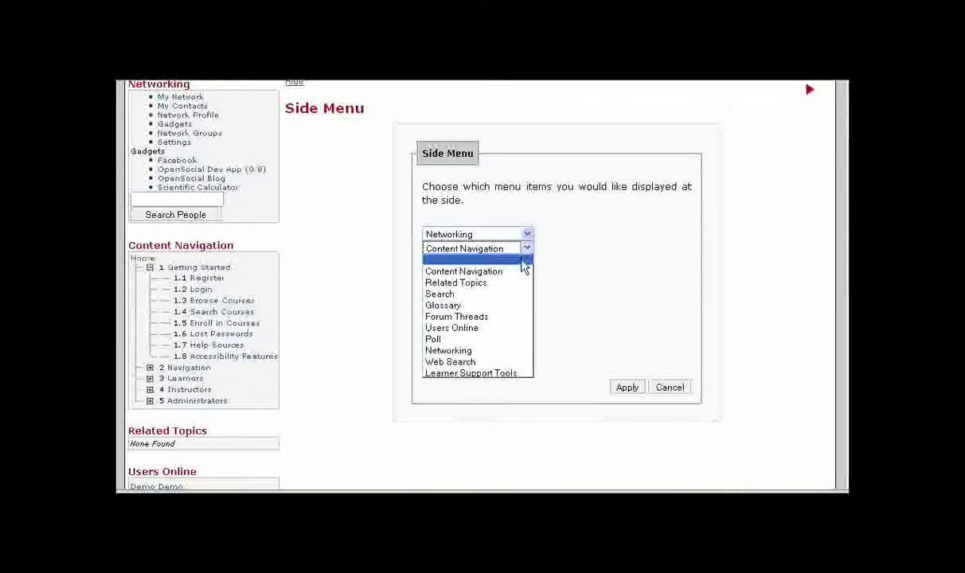
click(506, 351)
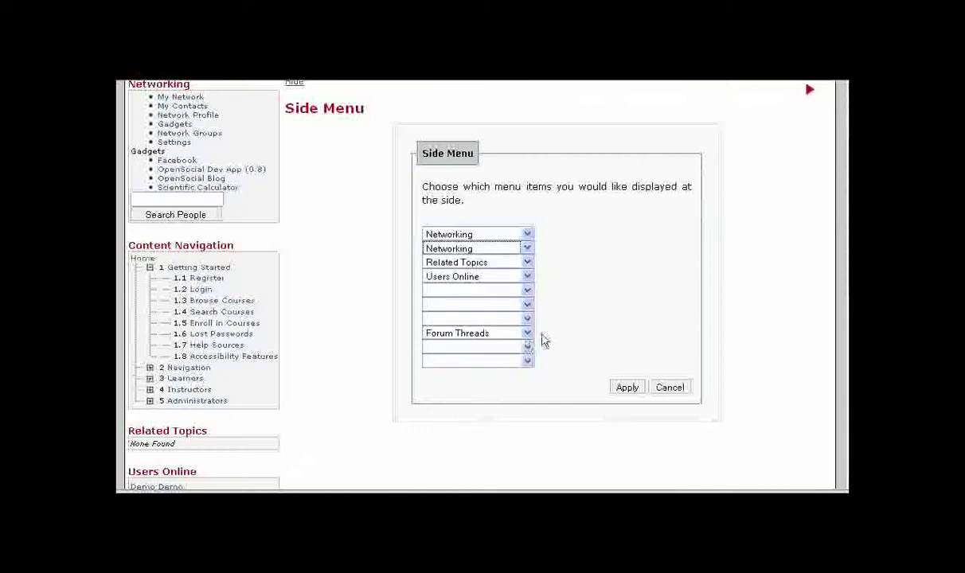
click(526, 234)
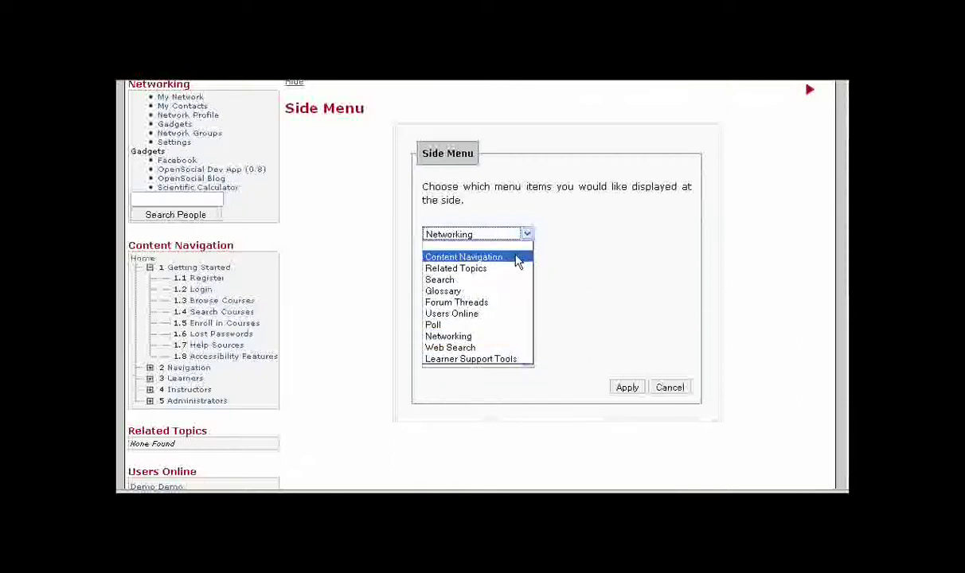
click(515, 256)
click(624, 391)
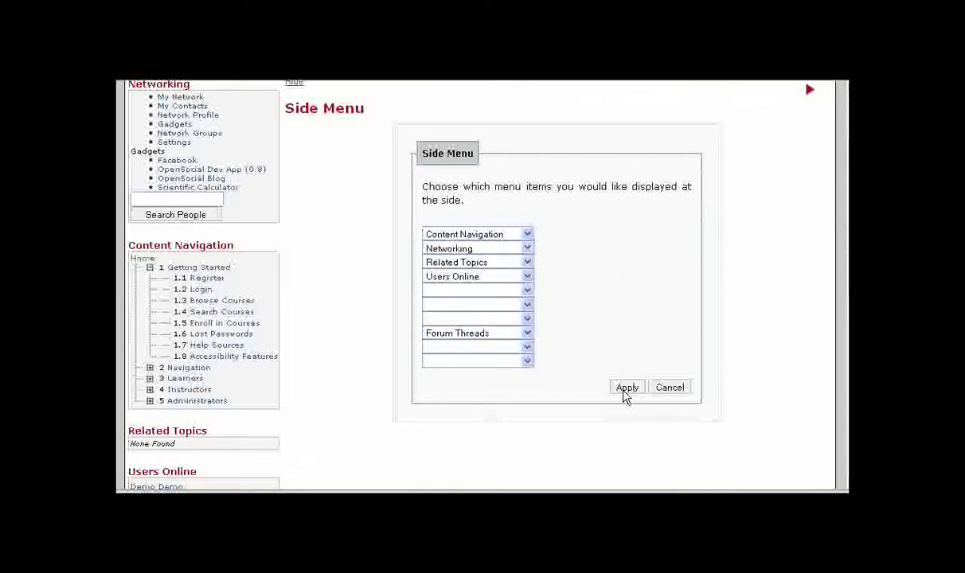
click(615, 380)
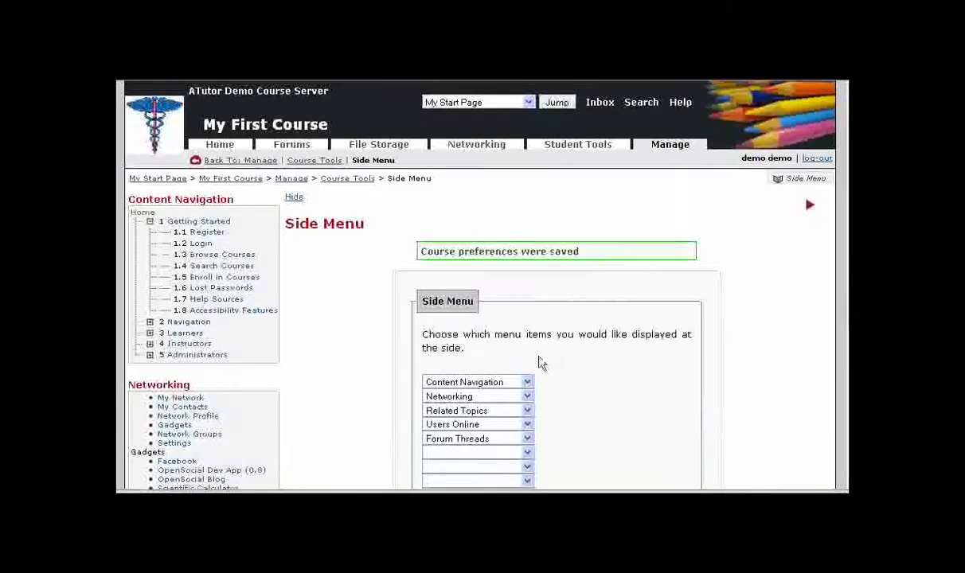
scroll(358, 316, down, 3)
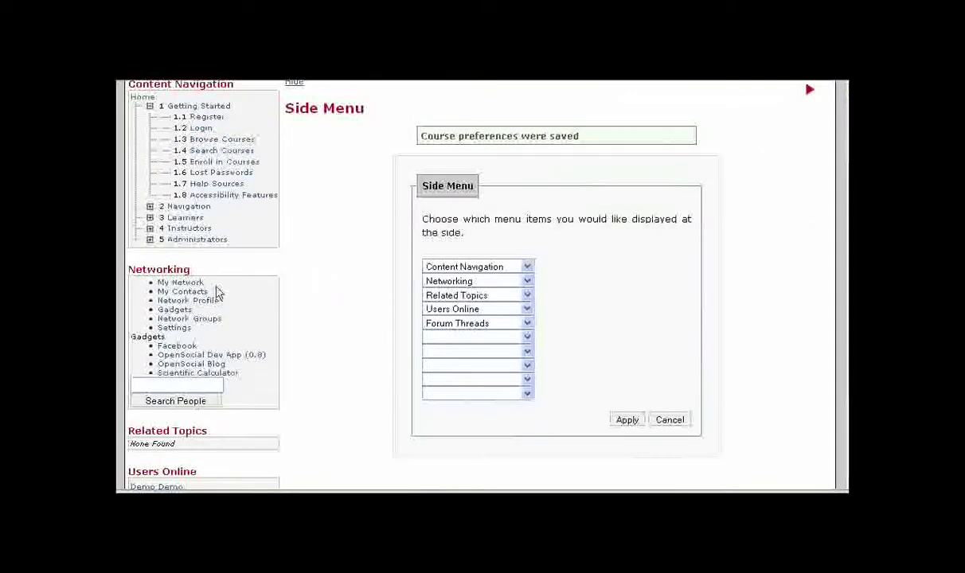
scroll(294, 323, down, 3)
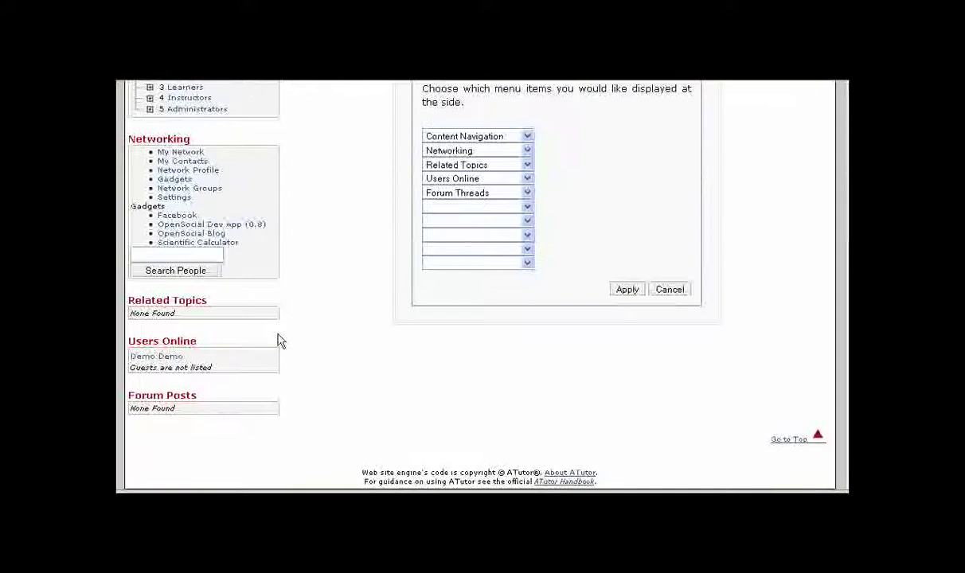
scroll(338, 376, up, 6)
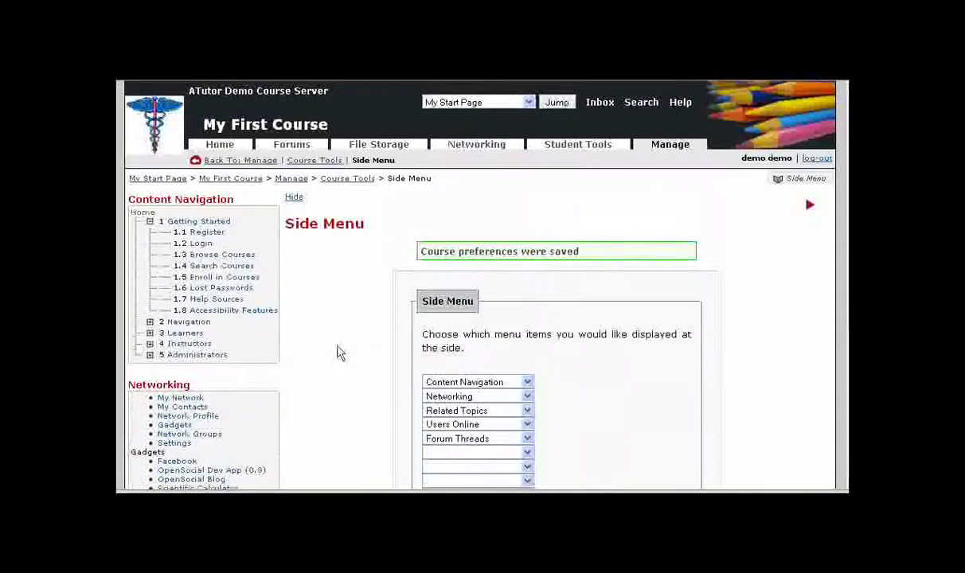
click(215, 145)
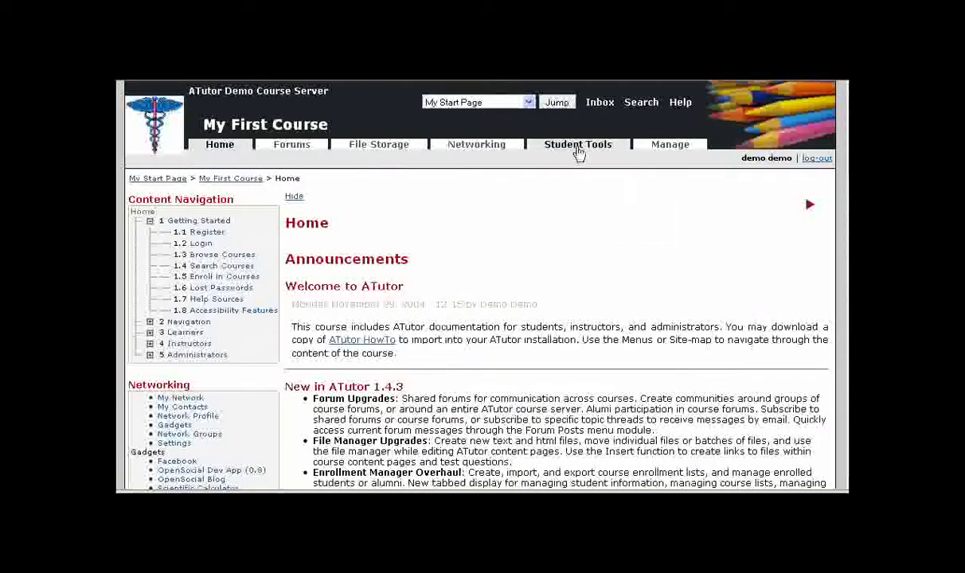
- Check the Student Tools page, which shows no tools enabled, then return to Manage
click(586, 153)
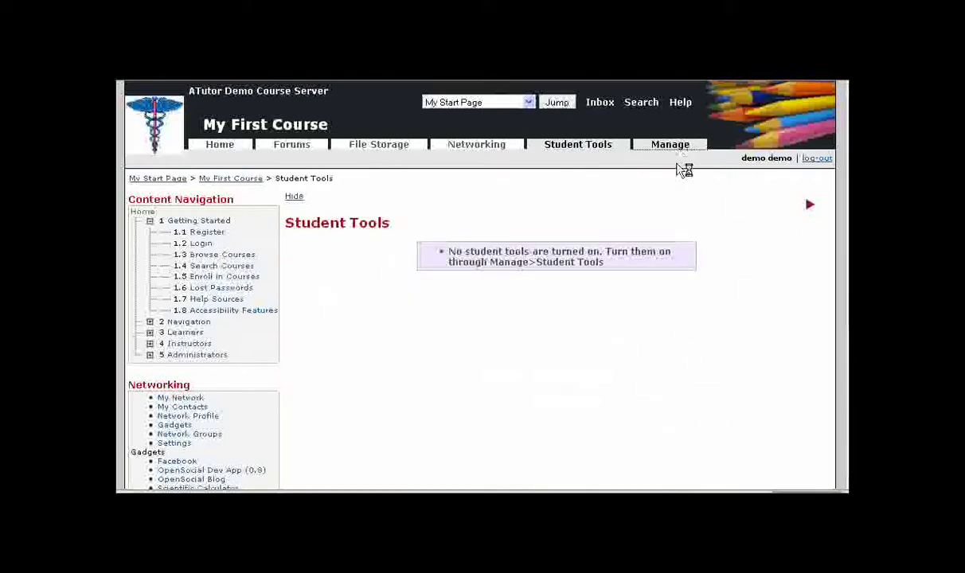
click(684, 149)
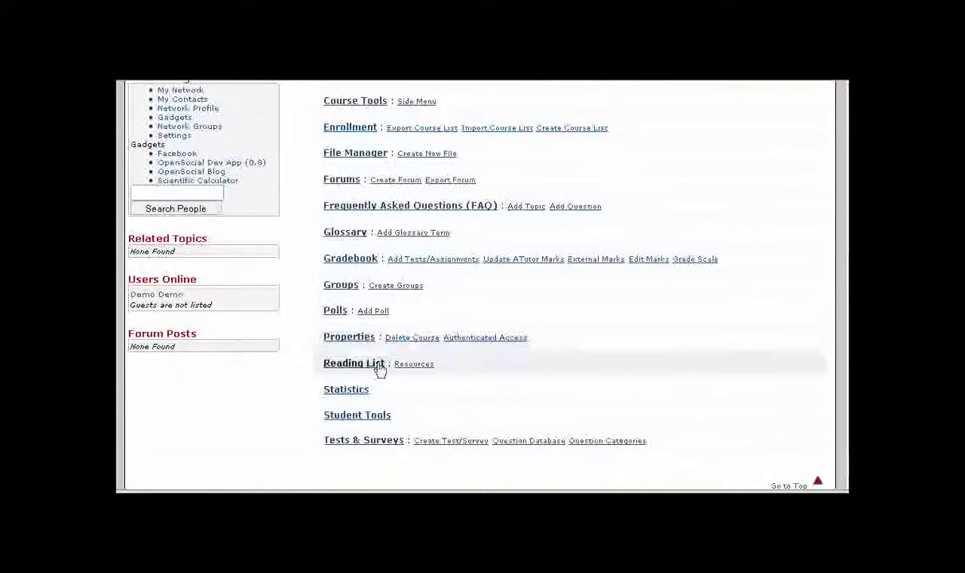
- Enable Gradebook, Web Search, Directory and Blogs for students and save the student tools
click(380, 415)
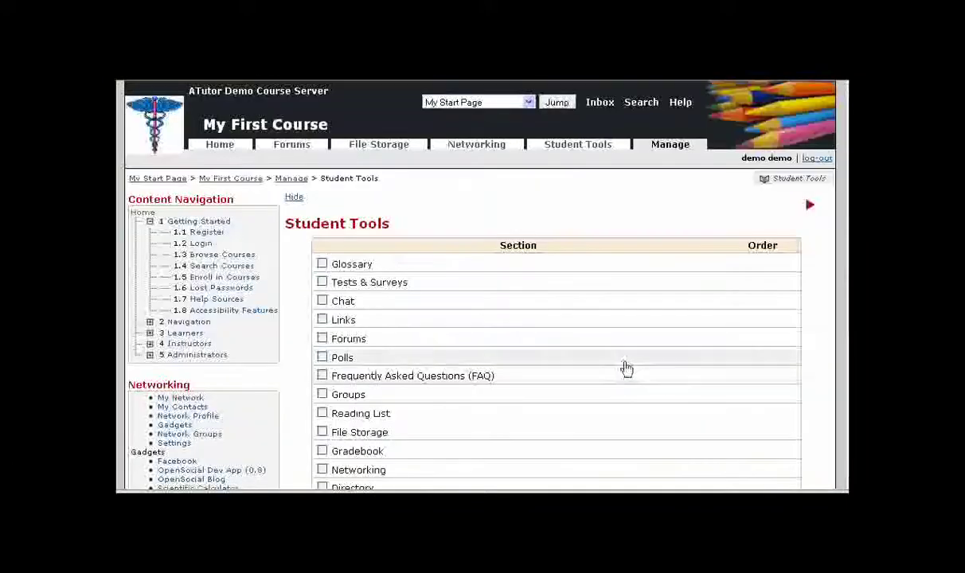
scroll(616, 312, down, 3)
scroll(625, 302, down, 1)
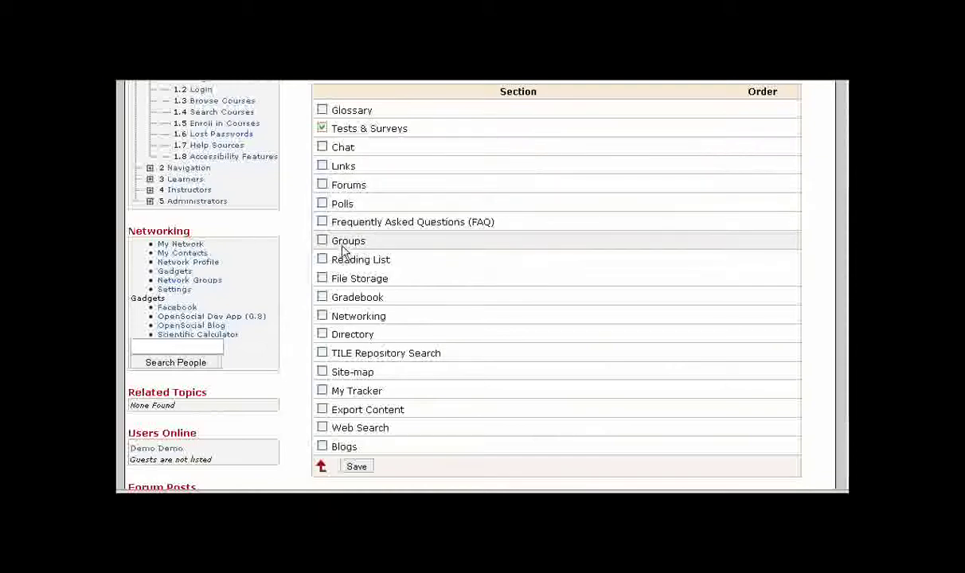
click(339, 301)
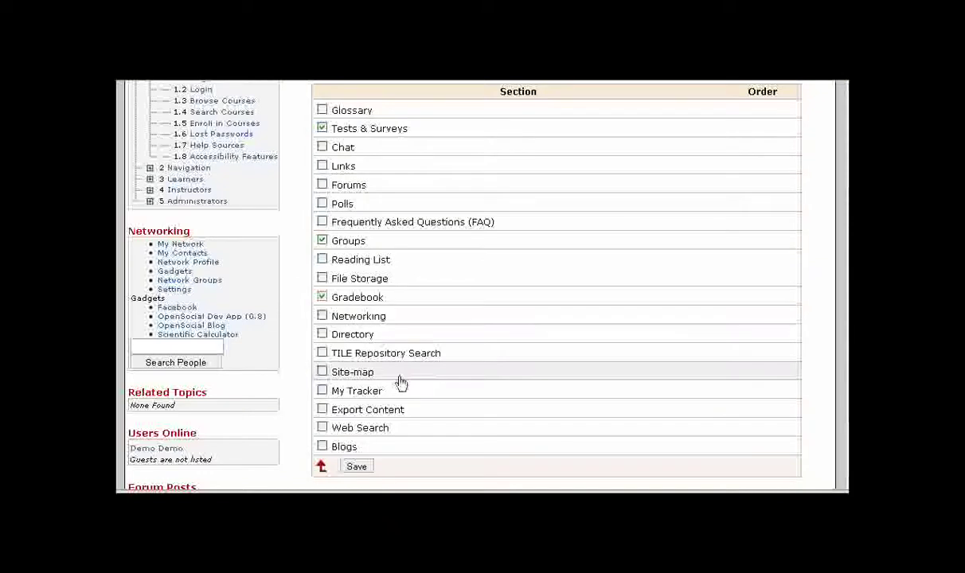
click(351, 430)
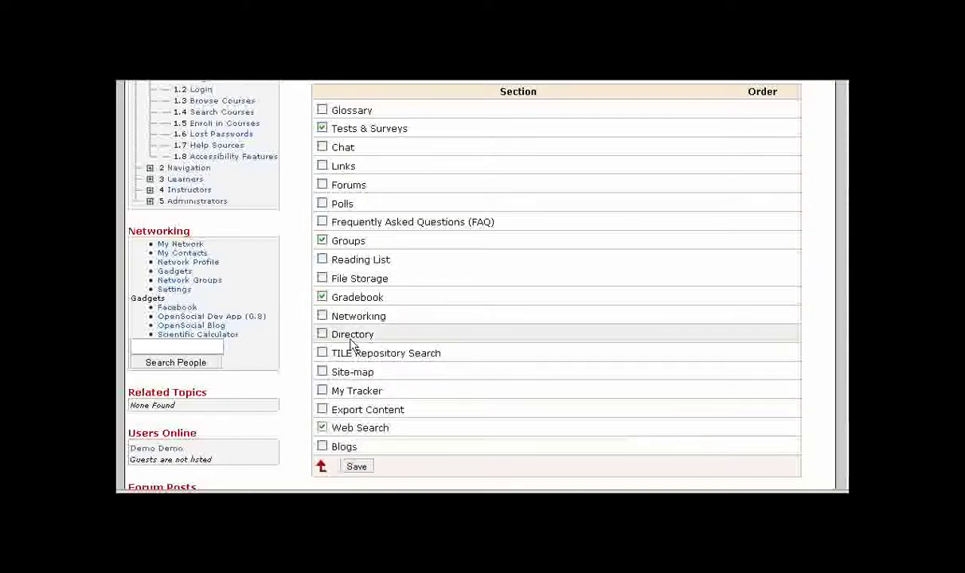
click(323, 334)
click(341, 450)
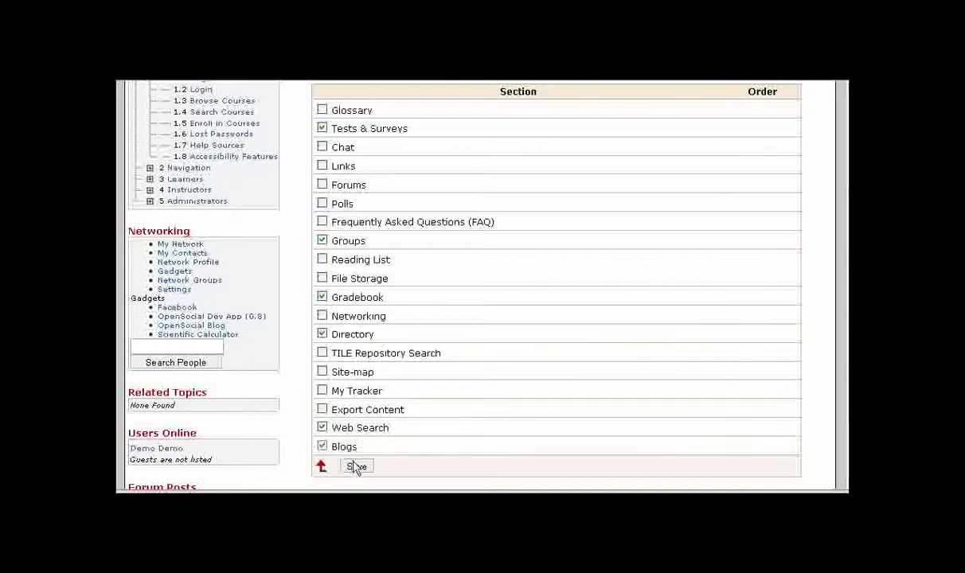
click(358, 467)
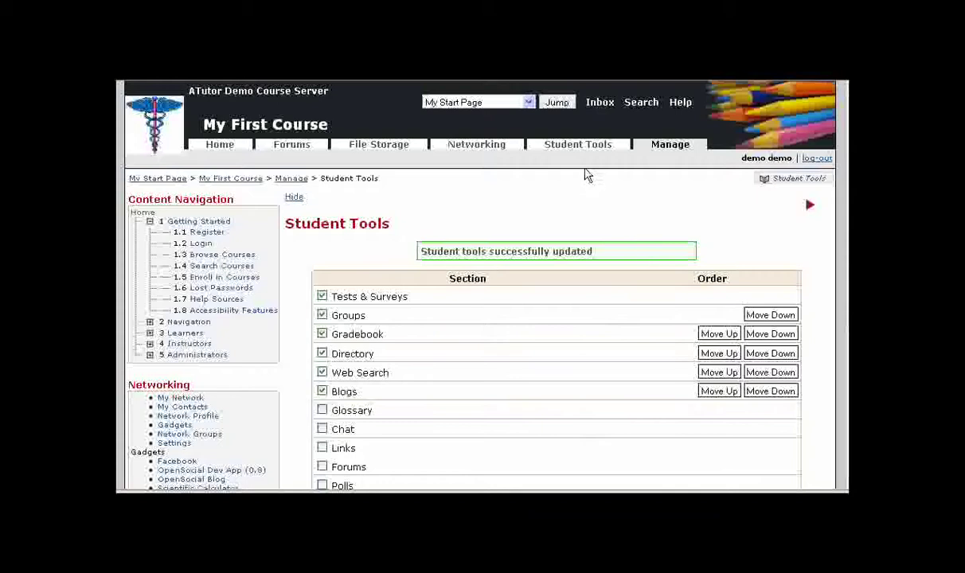
click(566, 147)
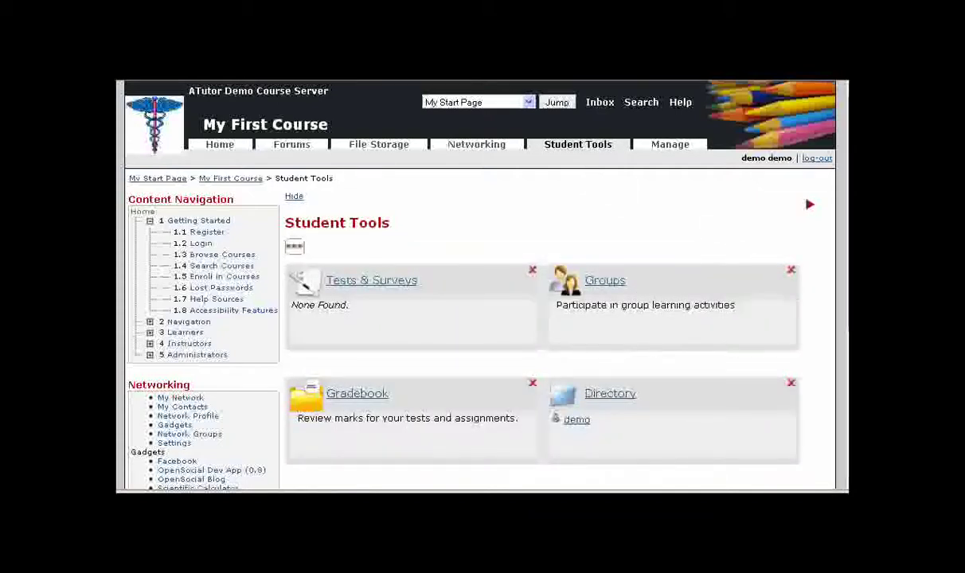
- Move the Groups box ahead of Tests & Surveys, toggling icon view and back to box view
scroll(478, 287, down, 3)
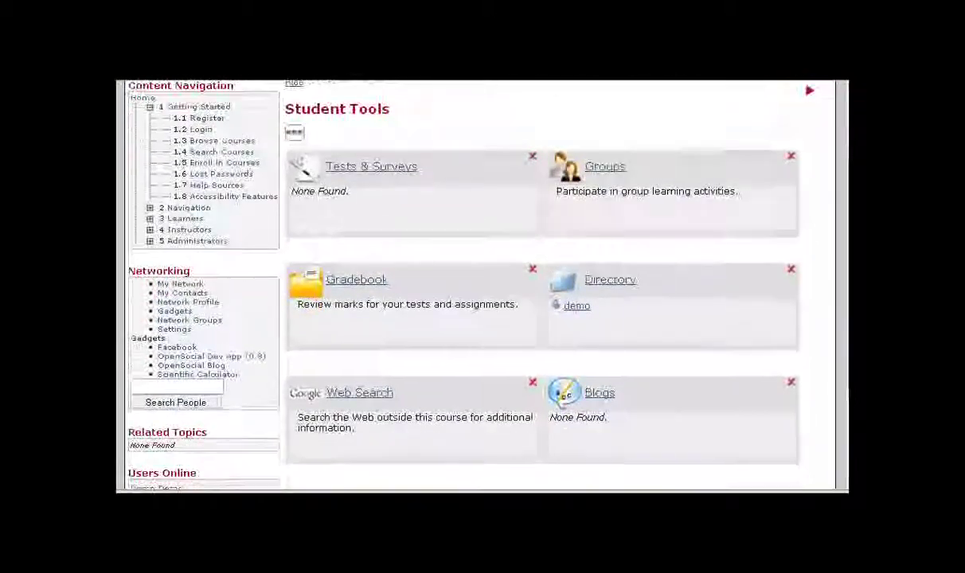
scroll(685, 287, up, 3)
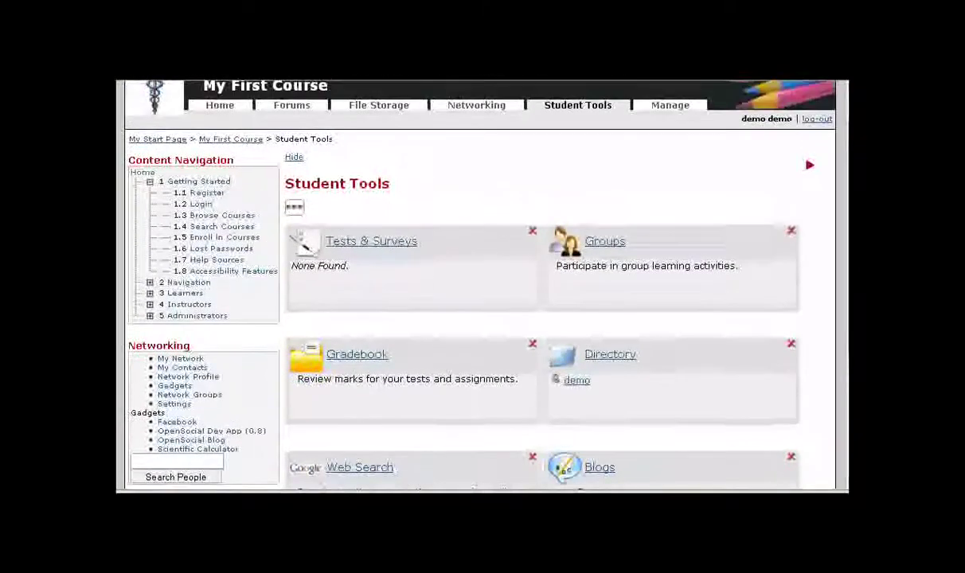
drag(639, 272, 399, 275)
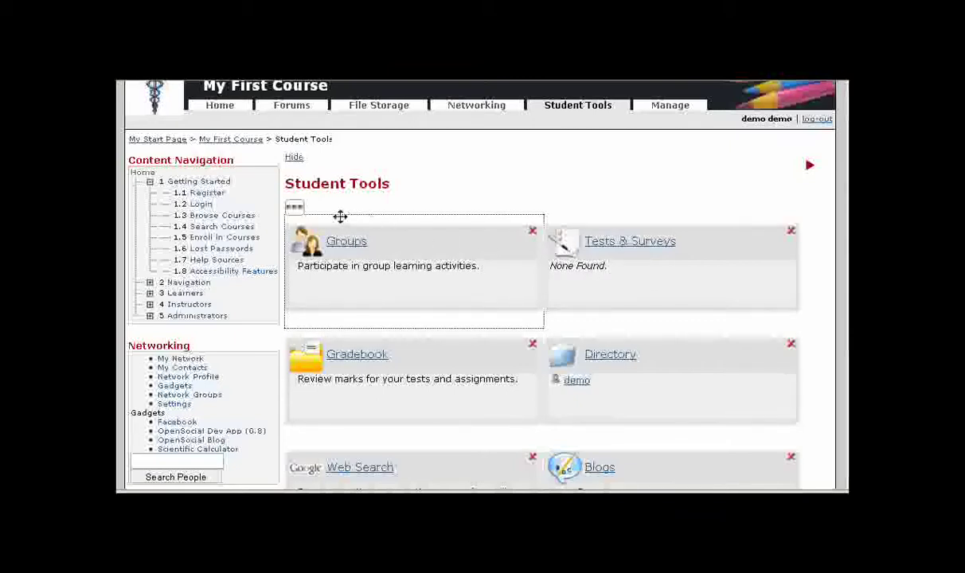
click(295, 210)
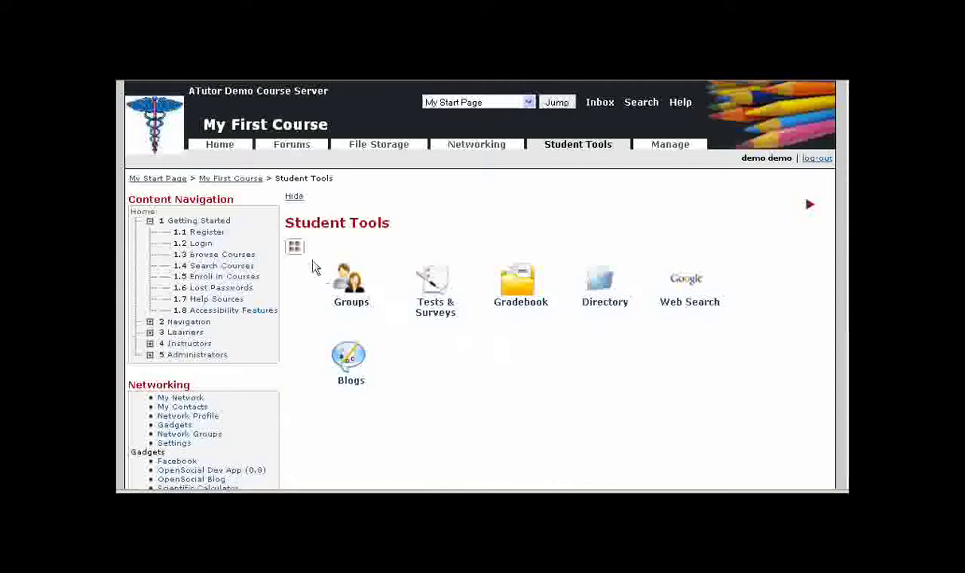
click(295, 251)
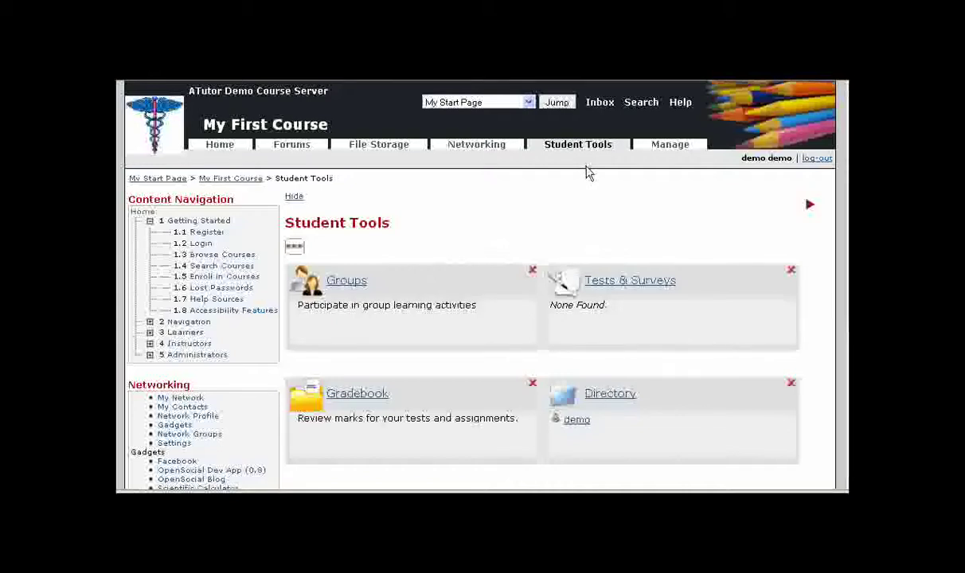
click(665, 147)
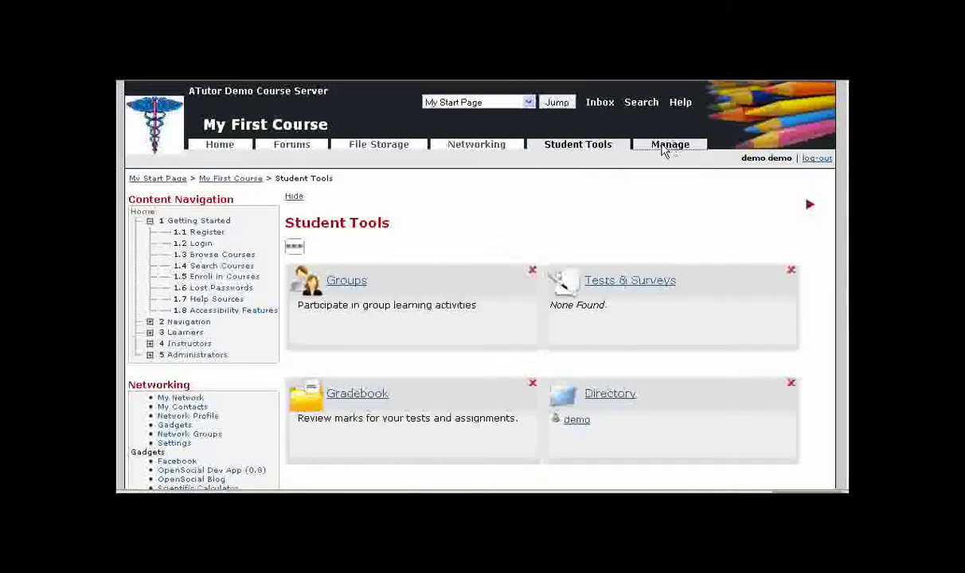
- Set My First Course to Private with e-mail alerts for enrollments needing approval, and save
scroll(577, 269, down, 6)
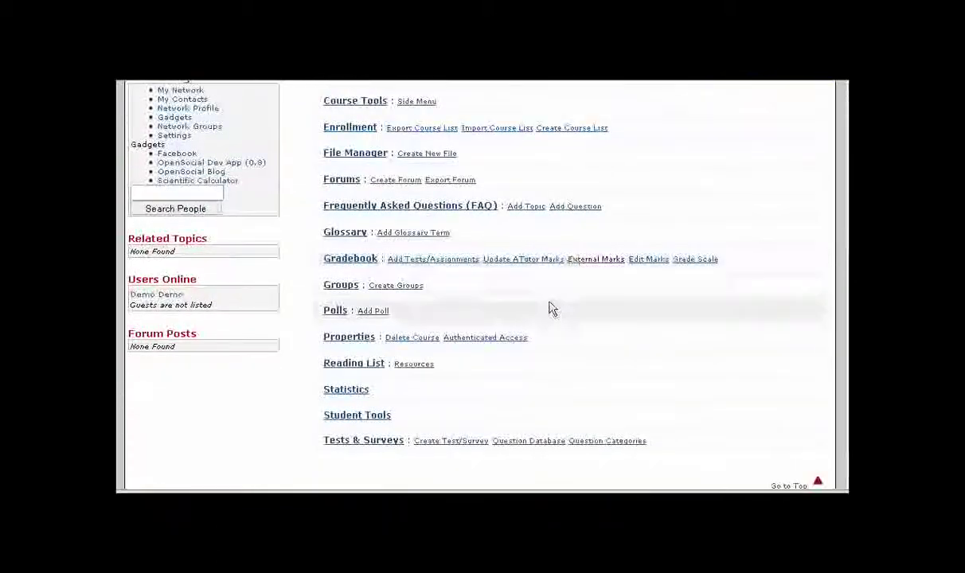
click(348, 339)
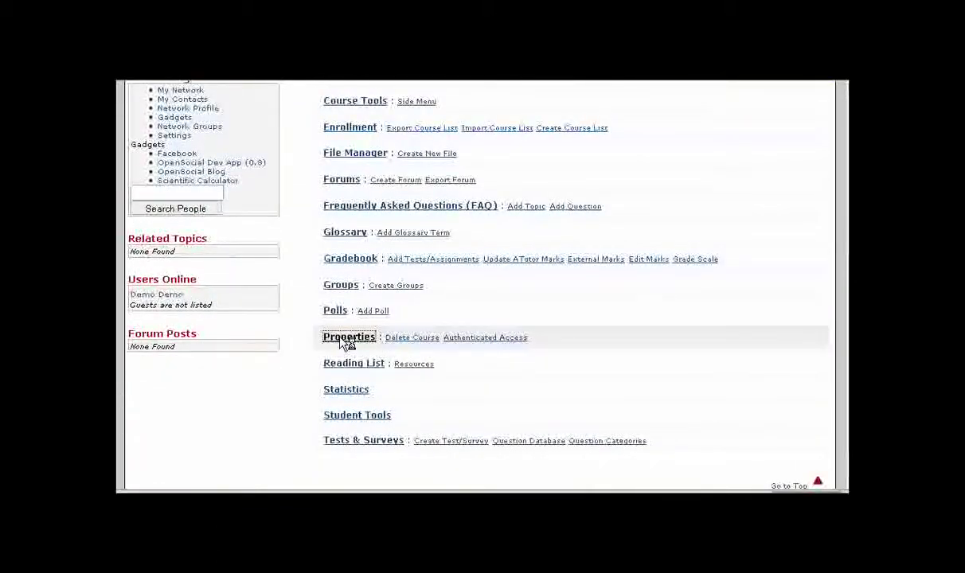
scroll(511, 328, down, 3)
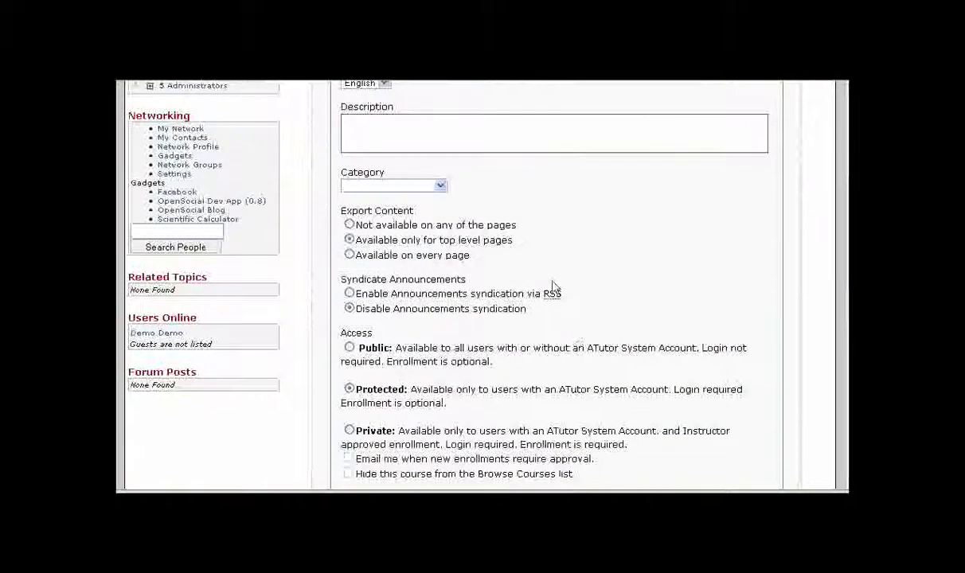
scroll(552, 287, down, 4)
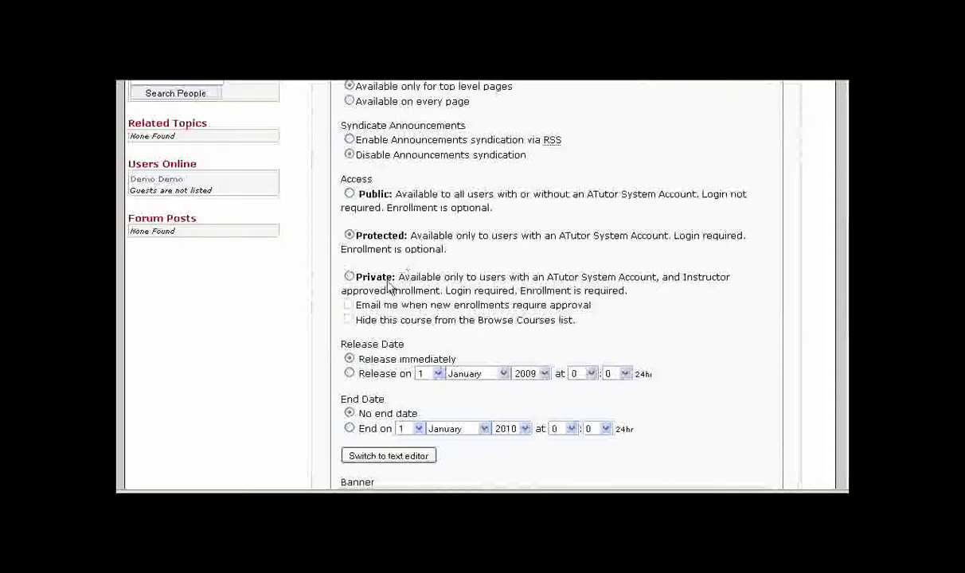
click(350, 277)
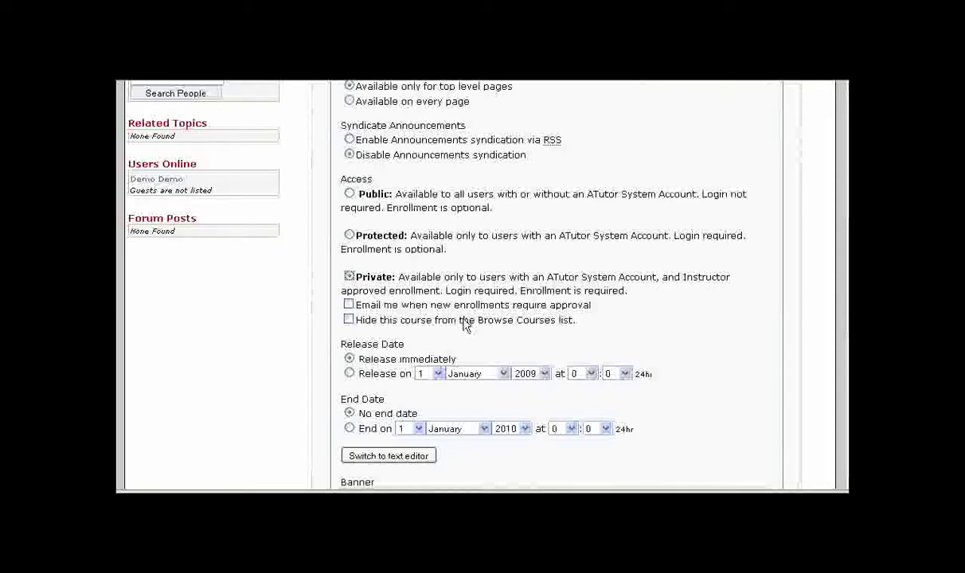
click(349, 306)
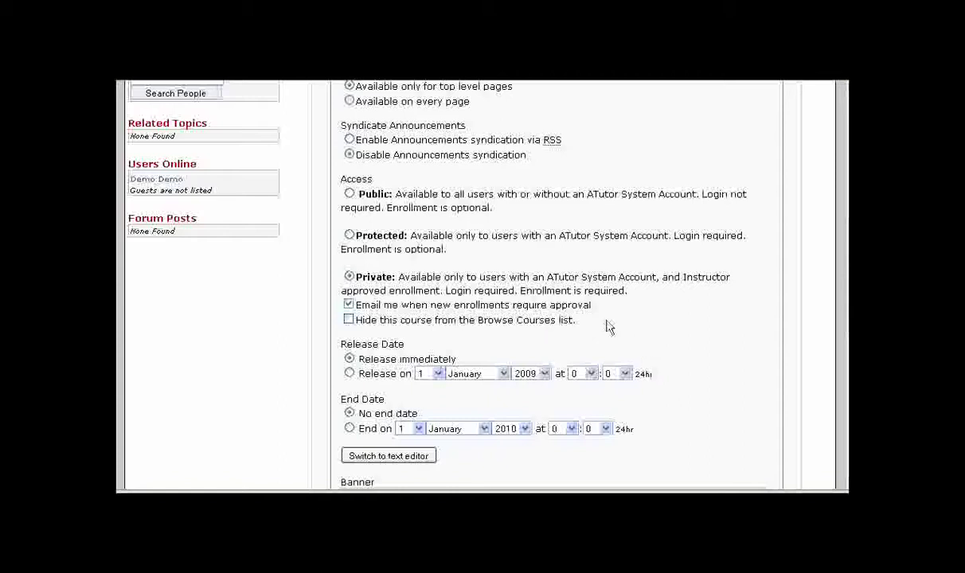
scroll(731, 333, down, 3)
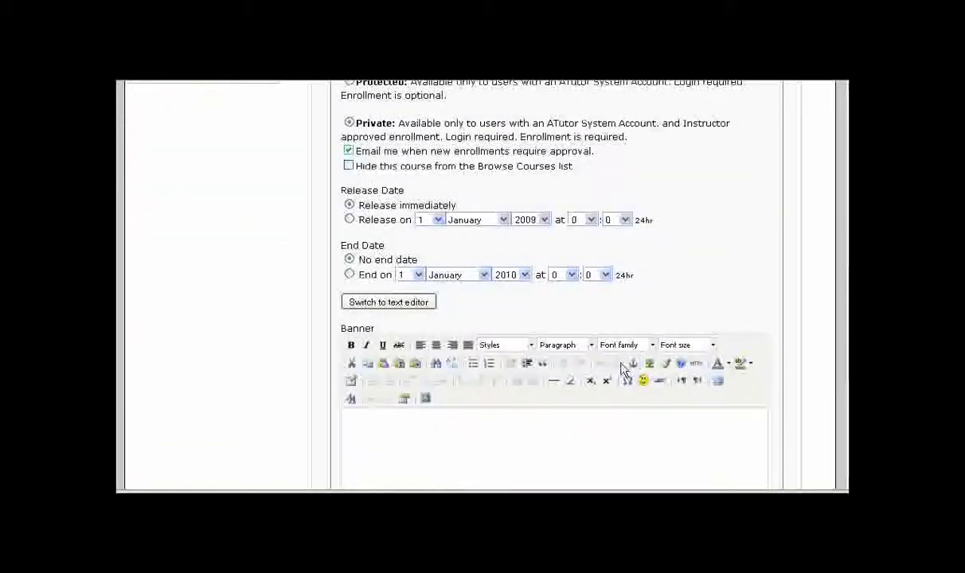
scroll(621, 367, down, 3)
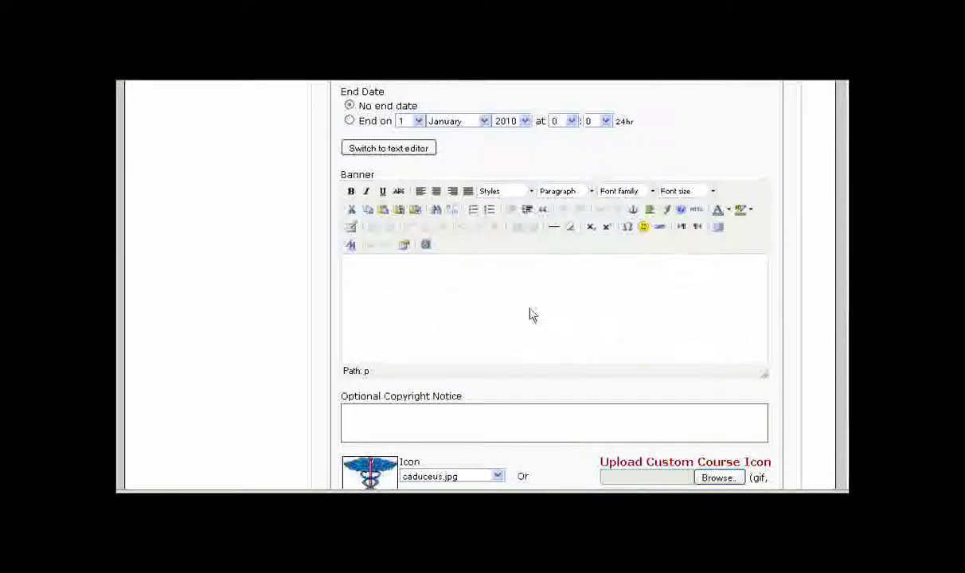
scroll(478, 323, down, 1)
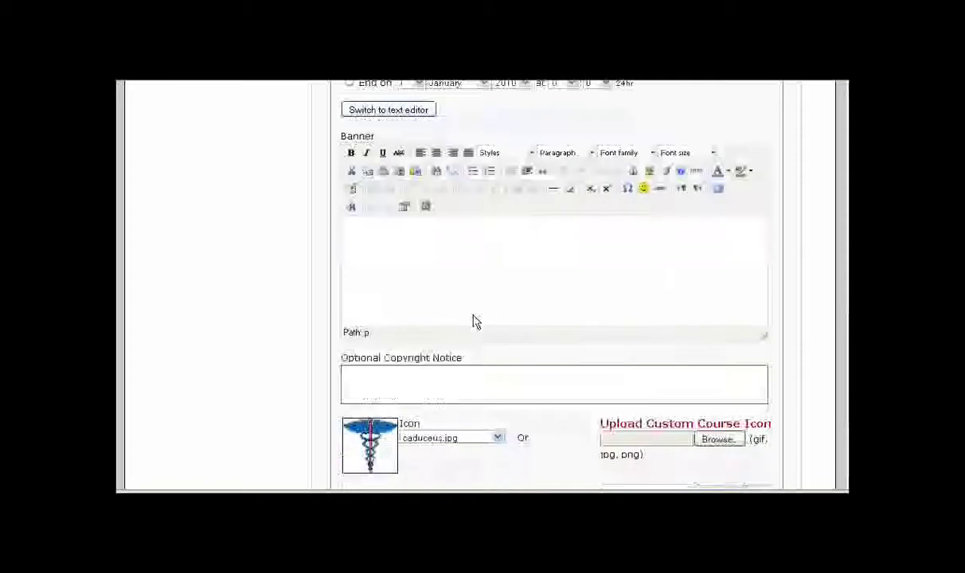
scroll(474, 319, down, 3)
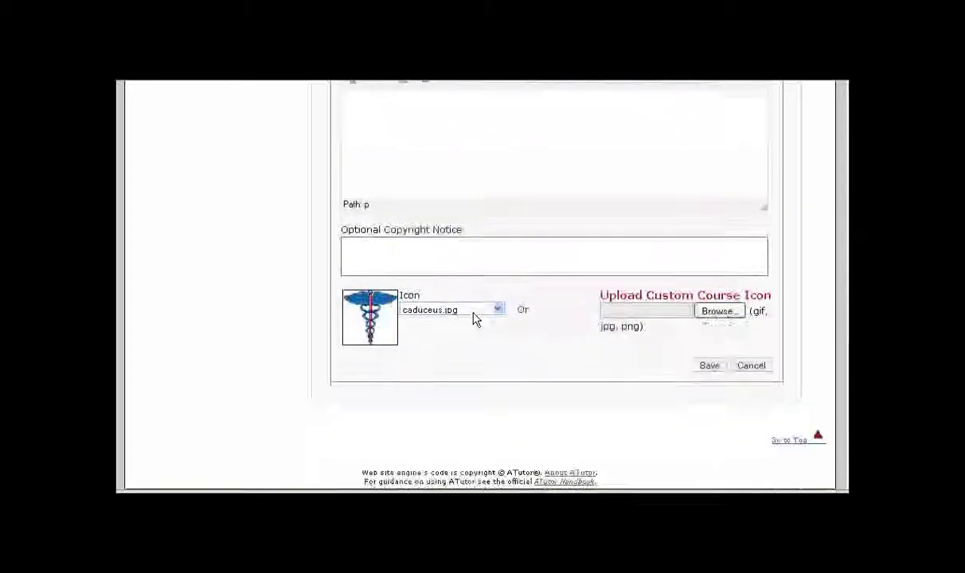
click(358, 252)
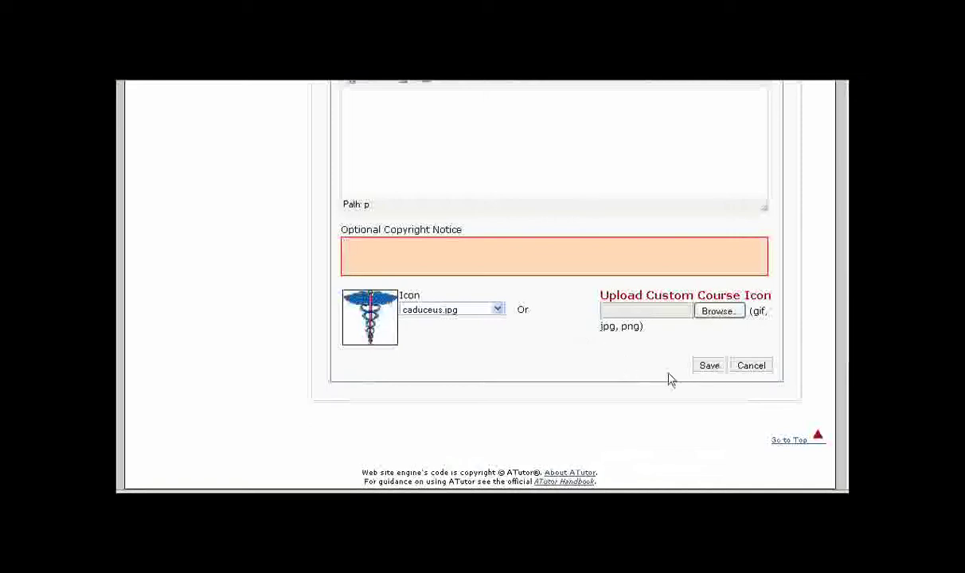
click(709, 366)
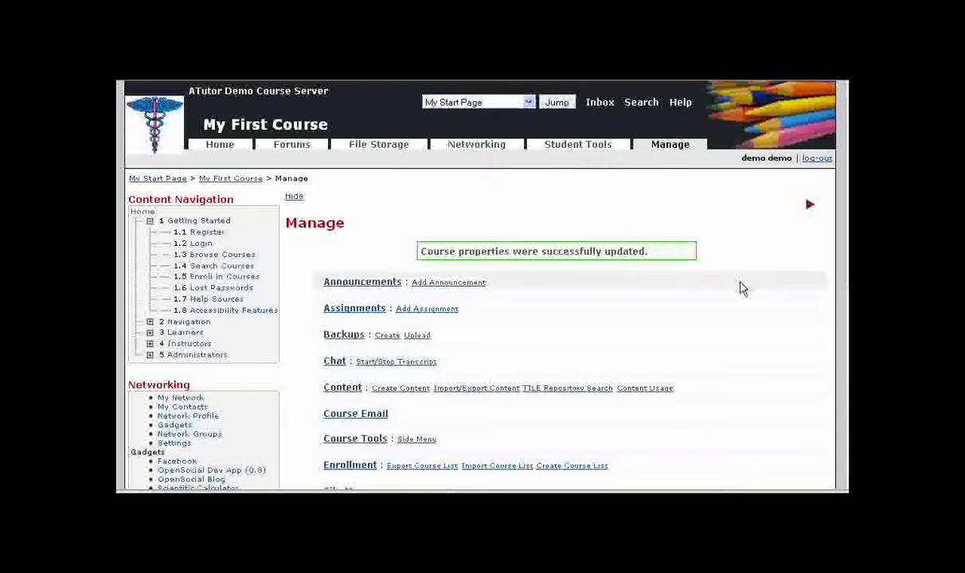
- Go to the course's Enrollment page, then to its Import Course List page
scroll(734, 285, down, 3)
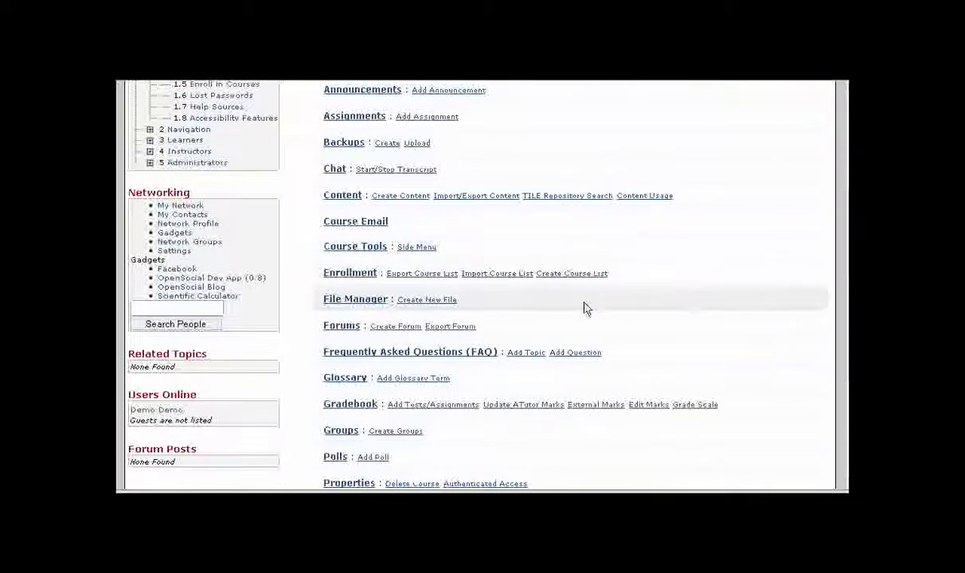
click(341, 275)
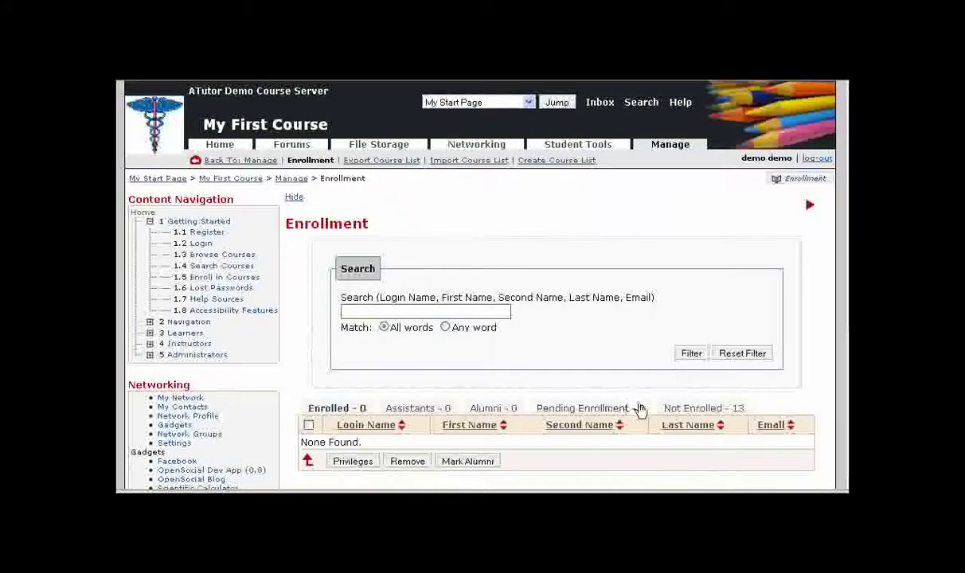
scroll(564, 383, down, 1)
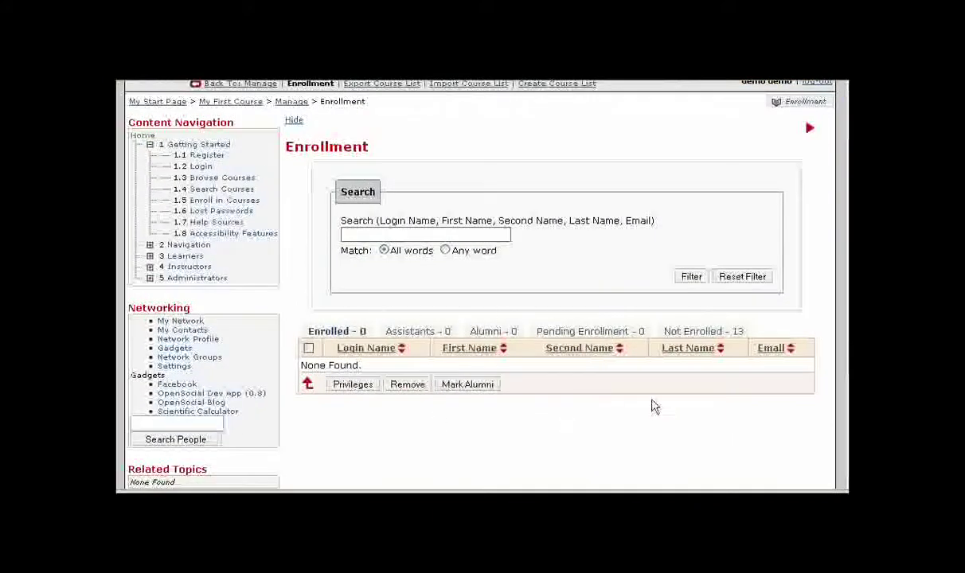
scroll(610, 320, up, 1)
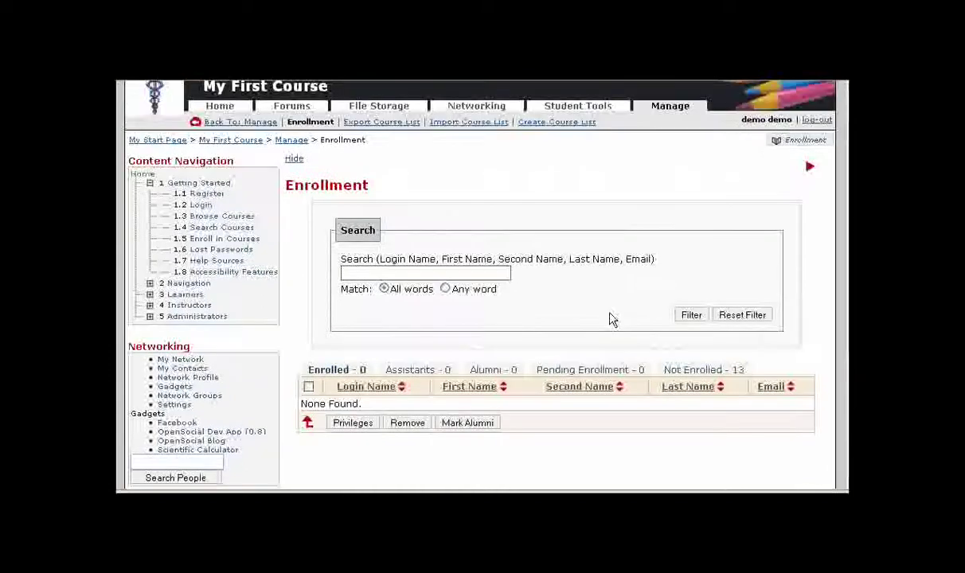
click(468, 122)
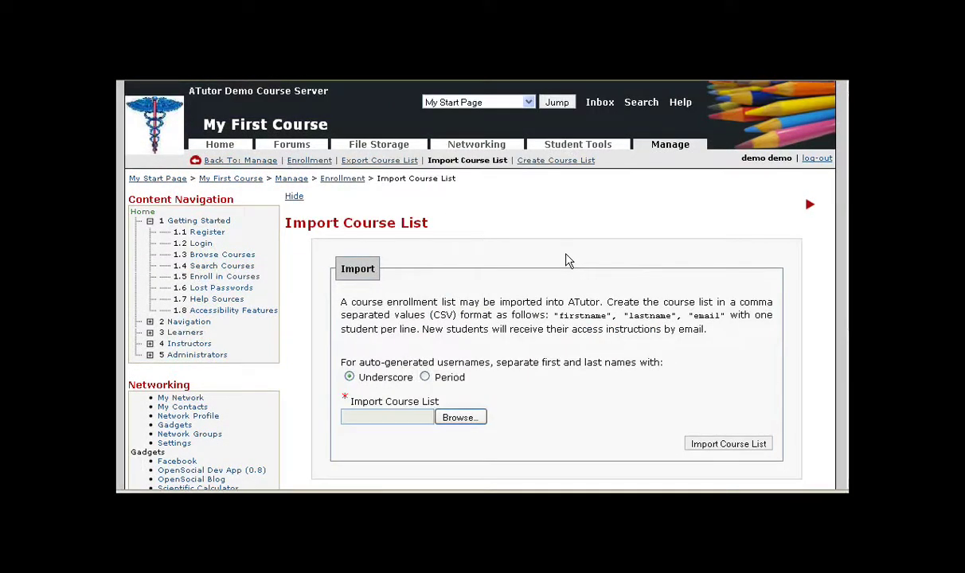
- Review the required firstname, lastname, email CSV format and bring up the course-list file picker
drag(555, 315, 725, 319)
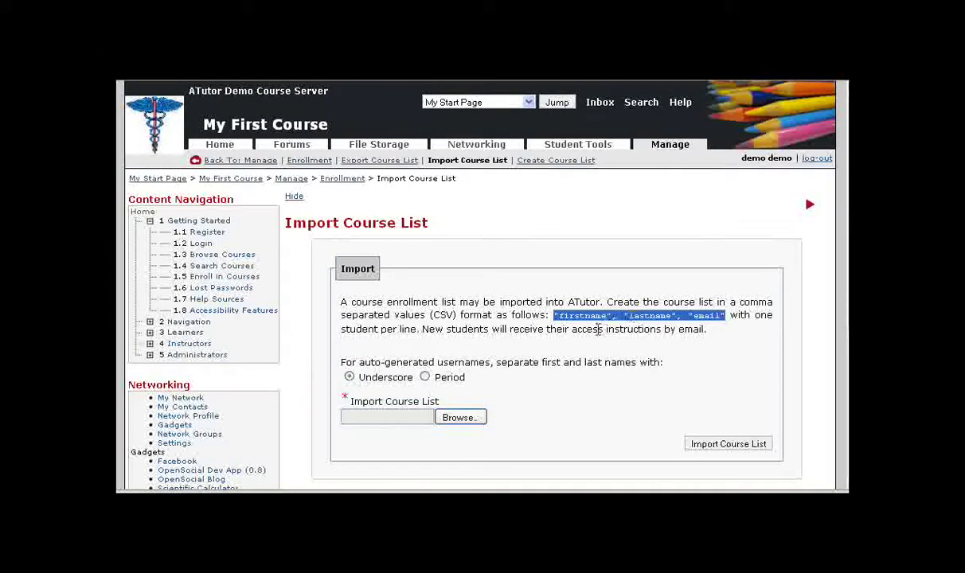
click(559, 316)
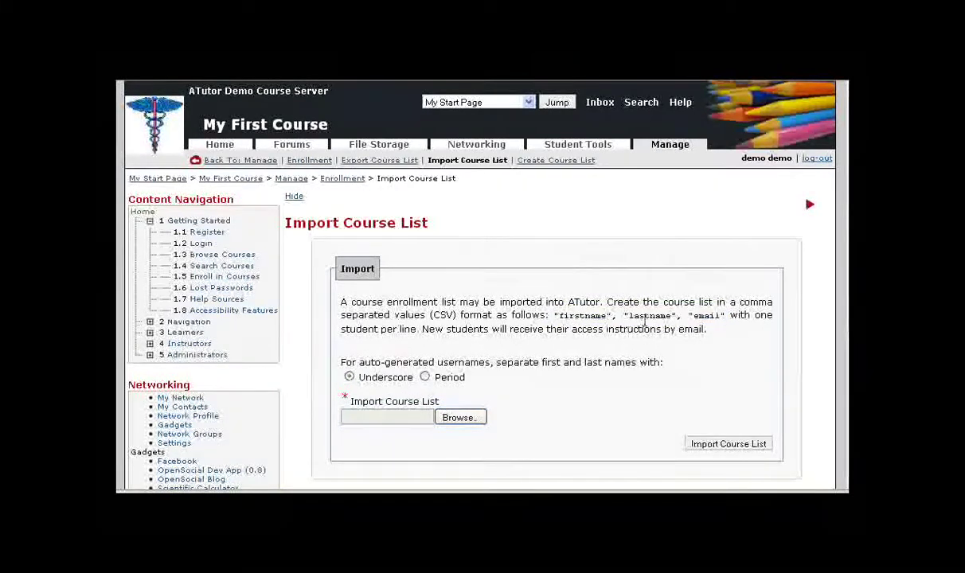
double_click(706, 316)
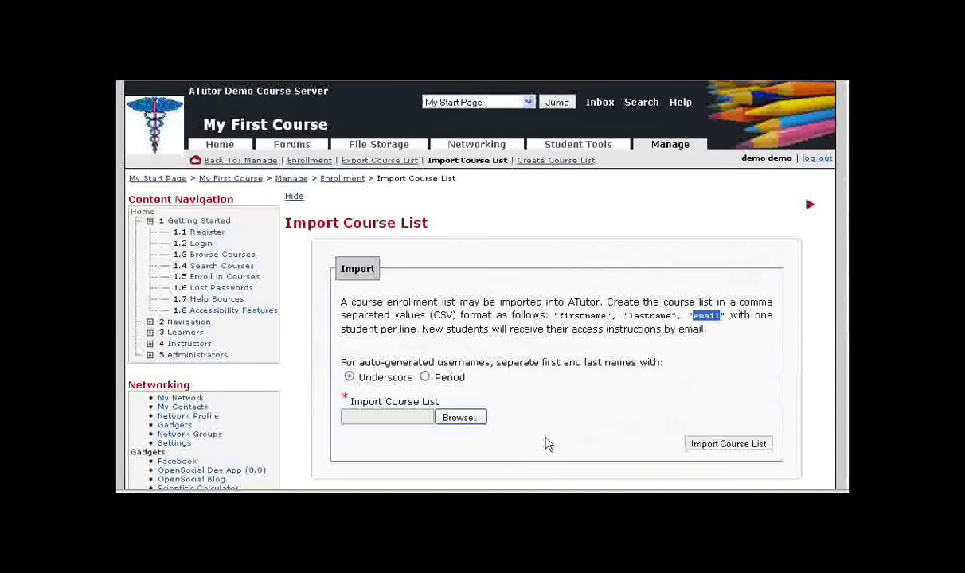
click(460, 418)
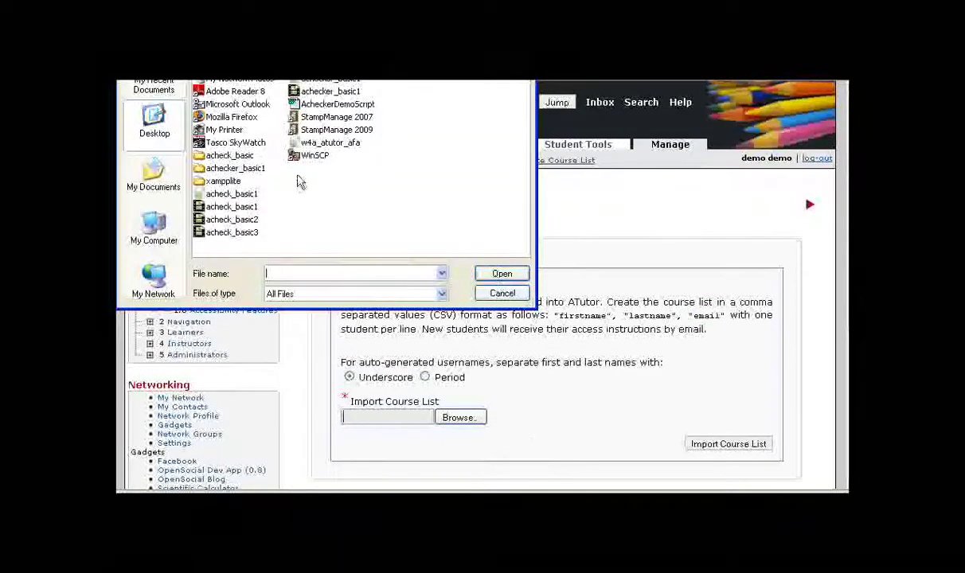
- Cancel the course-list file choice without importing, and log out of the instructor account
click(503, 294)
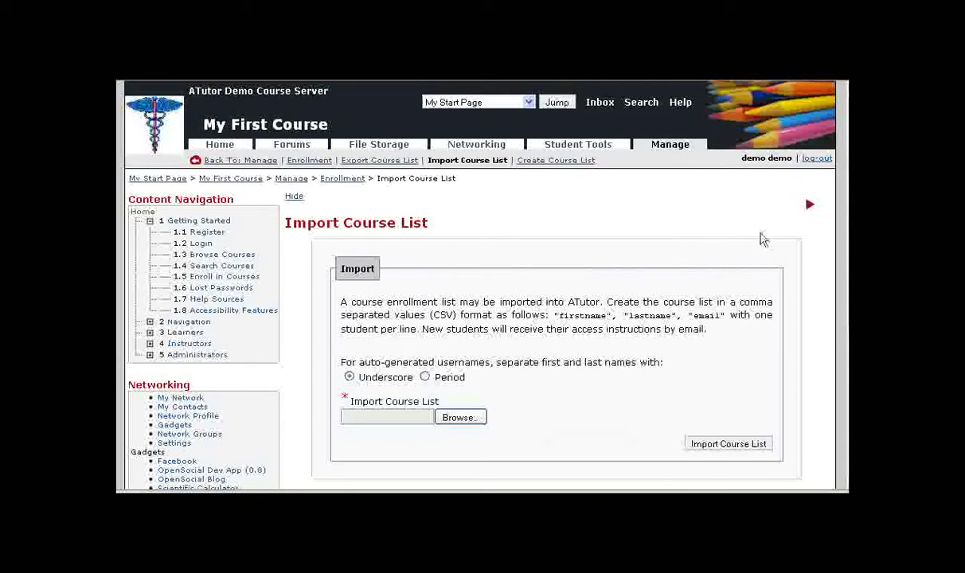
click(815, 159)
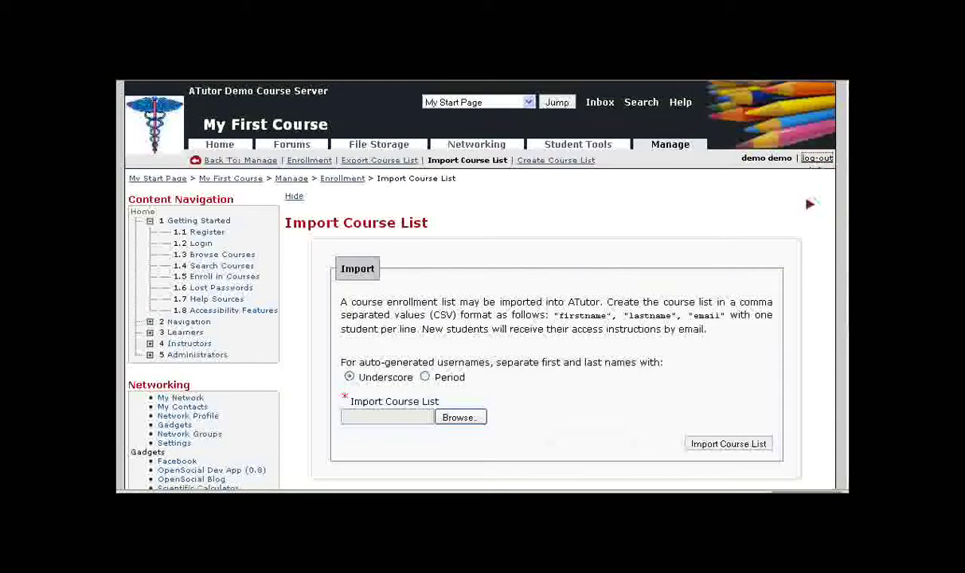
- Log in with the student account
click(237, 341)
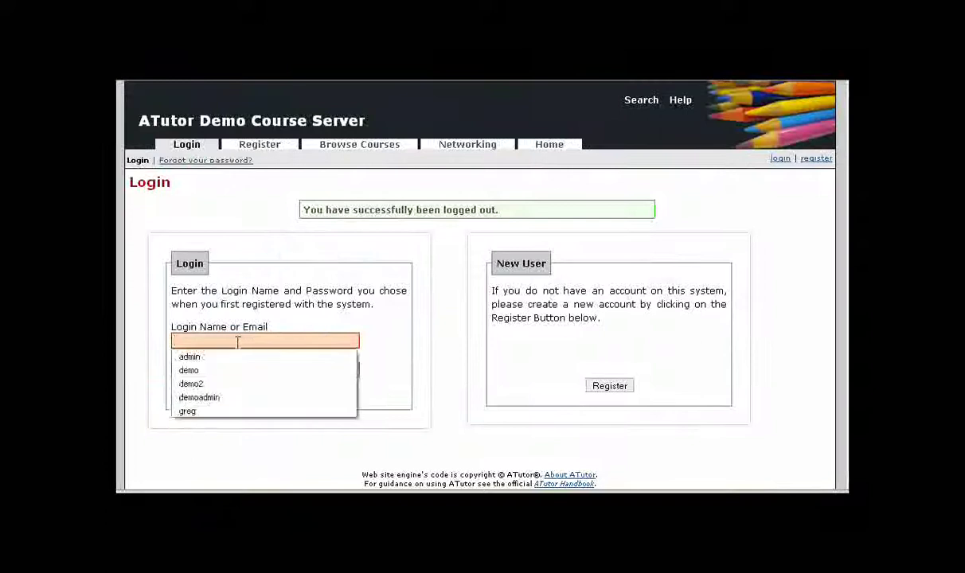
text(demo2)
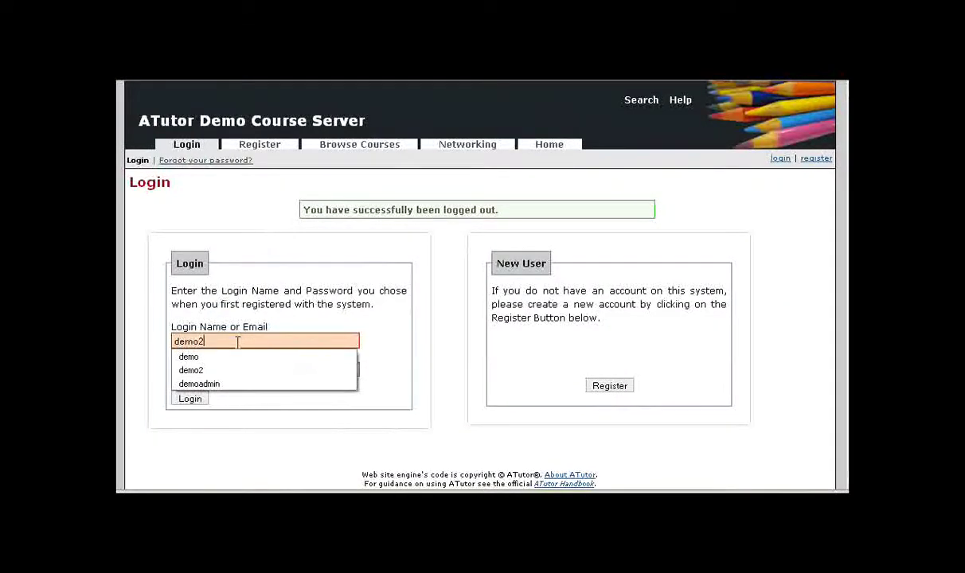
key(Tab)
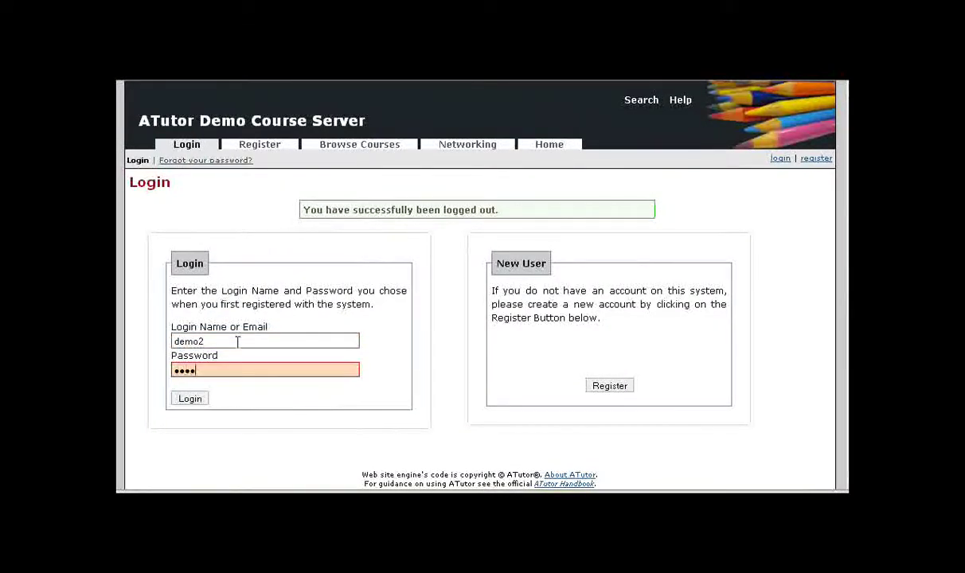
key(BackSpace)
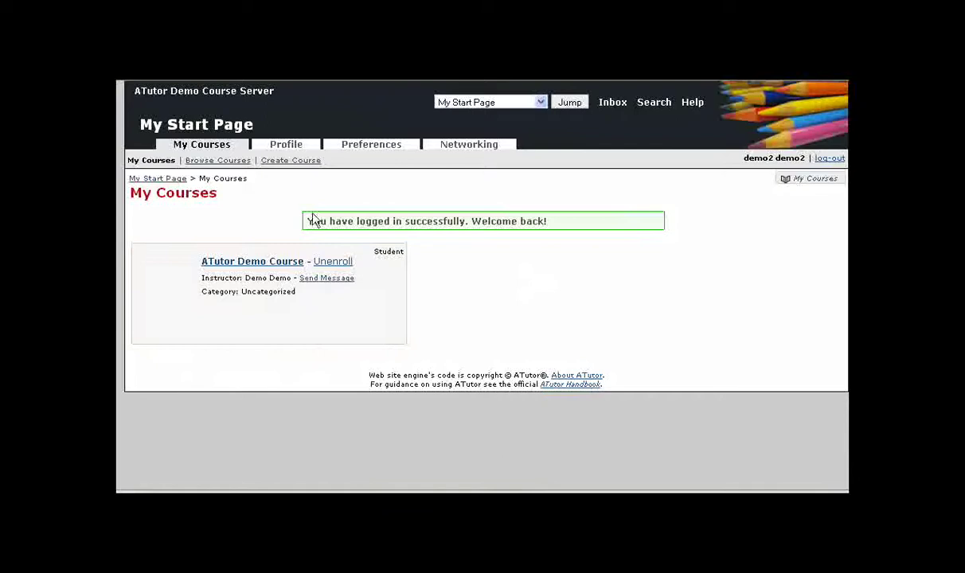
- Browse the course catalogue and go to the private course My First Course
click(219, 161)
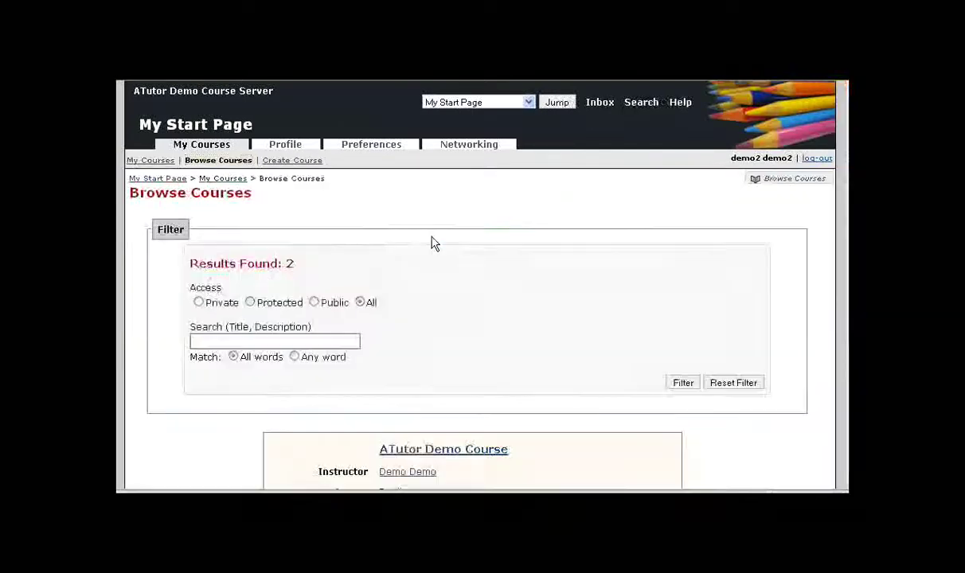
scroll(470, 247, down, 3)
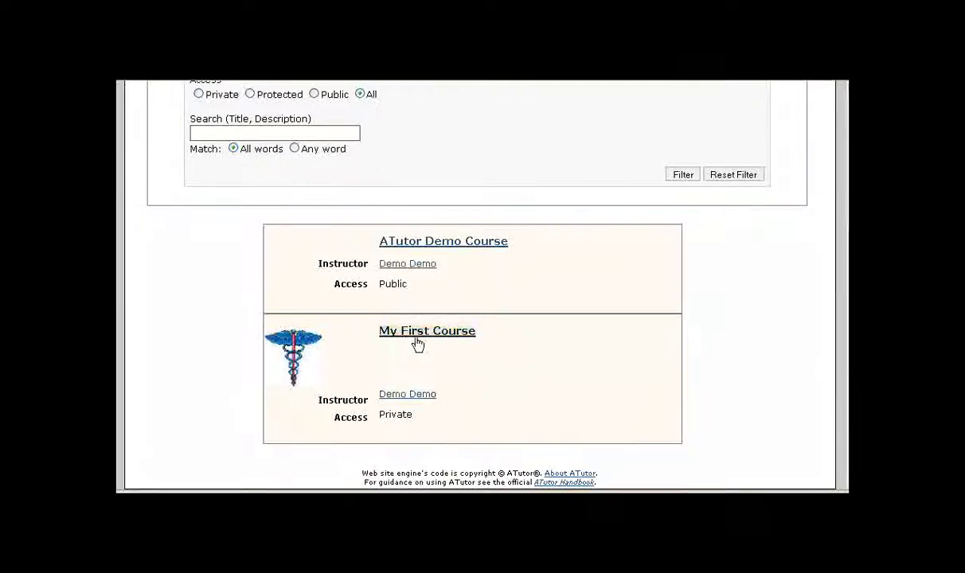
drag(478, 341, 477, 400)
click(459, 439)
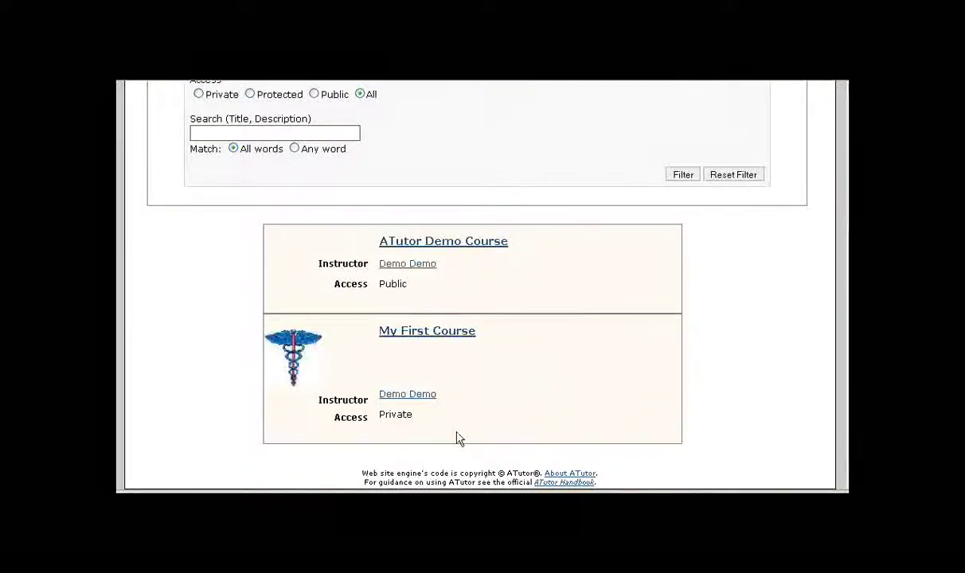
click(418, 335)
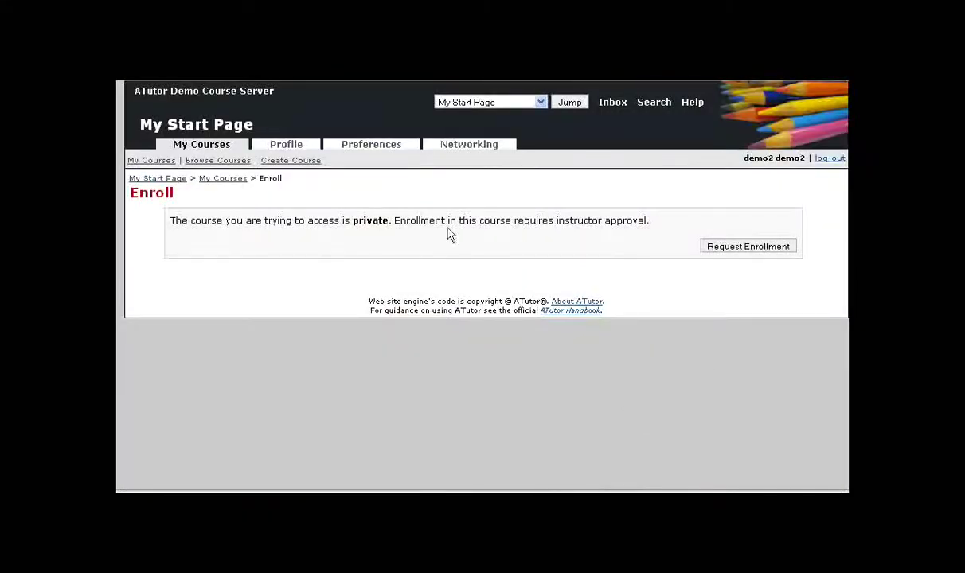
- Request enrollment in My First Course, then log out of the student account
click(735, 249)
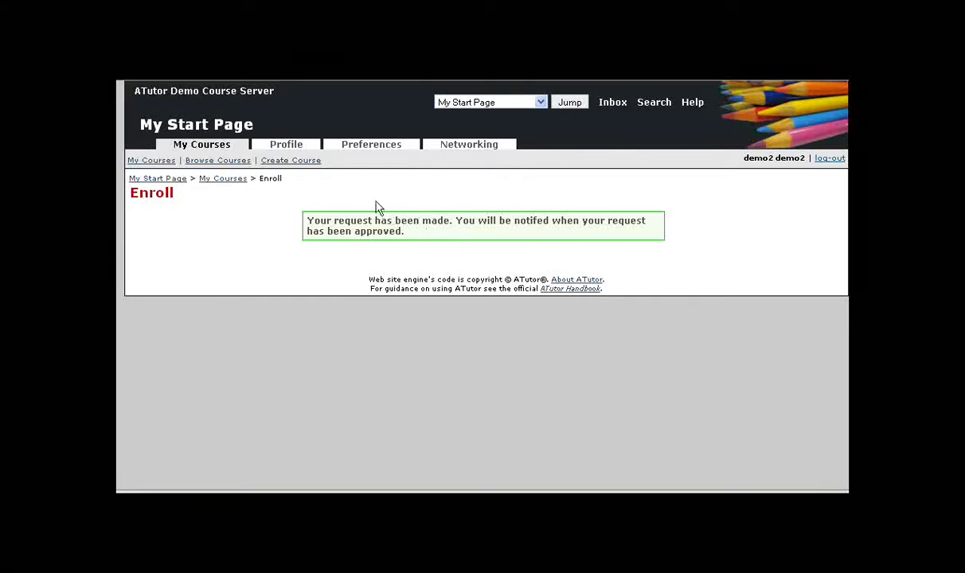
click(828, 158)
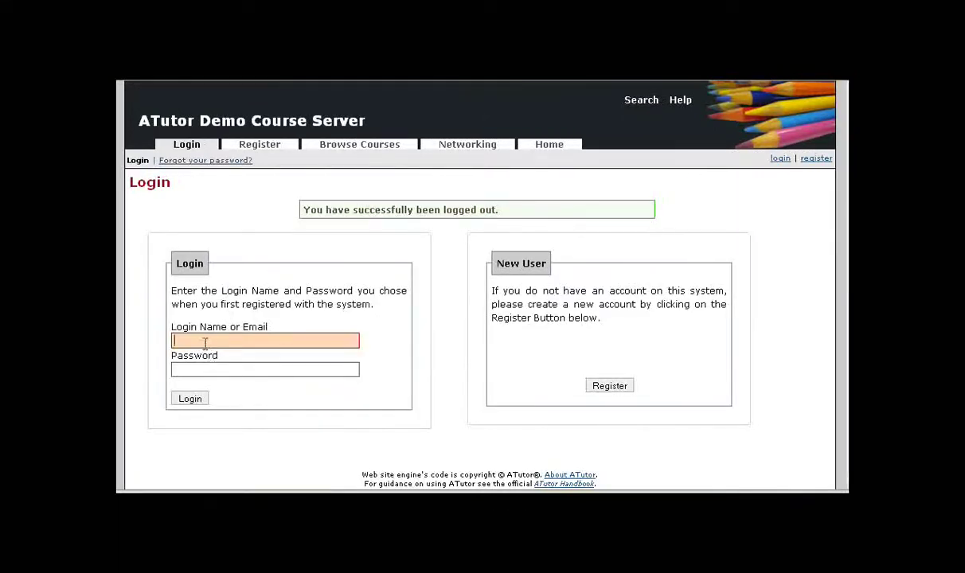
- Log back in with the instructor account
click(205, 342)
click(204, 369)
click(193, 369)
key(BackSpace)
key(BackSpace)
key(BackSpace)
text(demo)
key(Return)
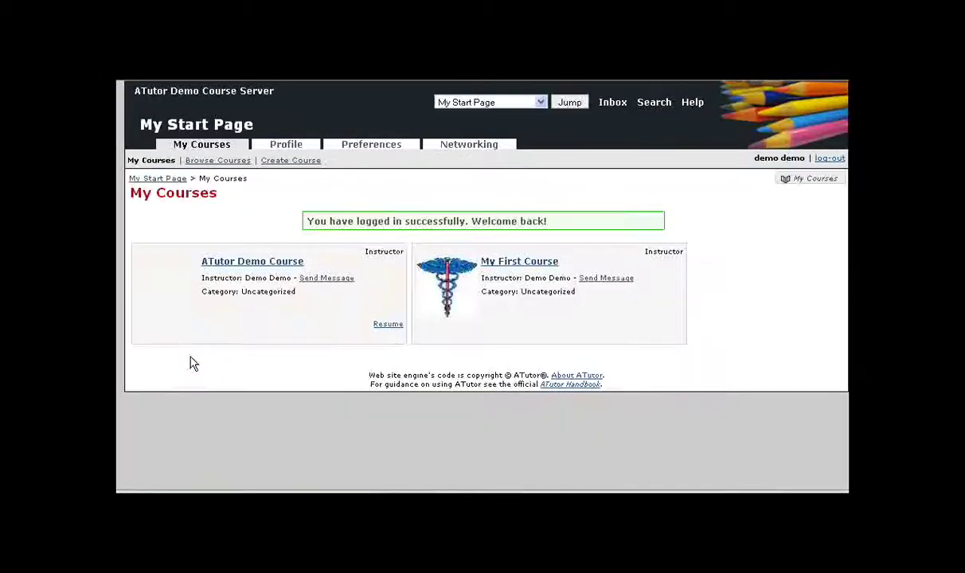
- Approve the pending student's enrollment in My First Course, leaving 1 enrolled and 0 pending
click(517, 261)
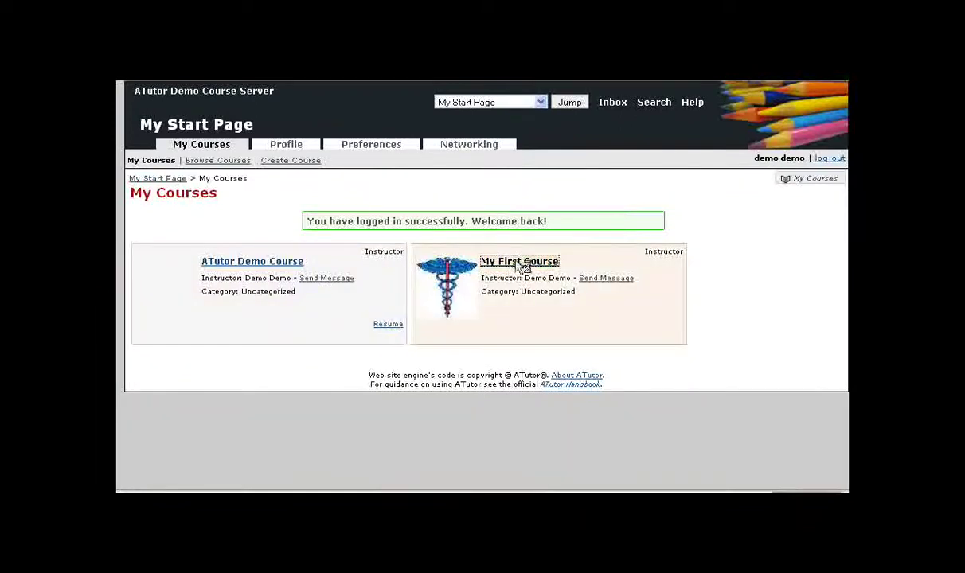
click(678, 153)
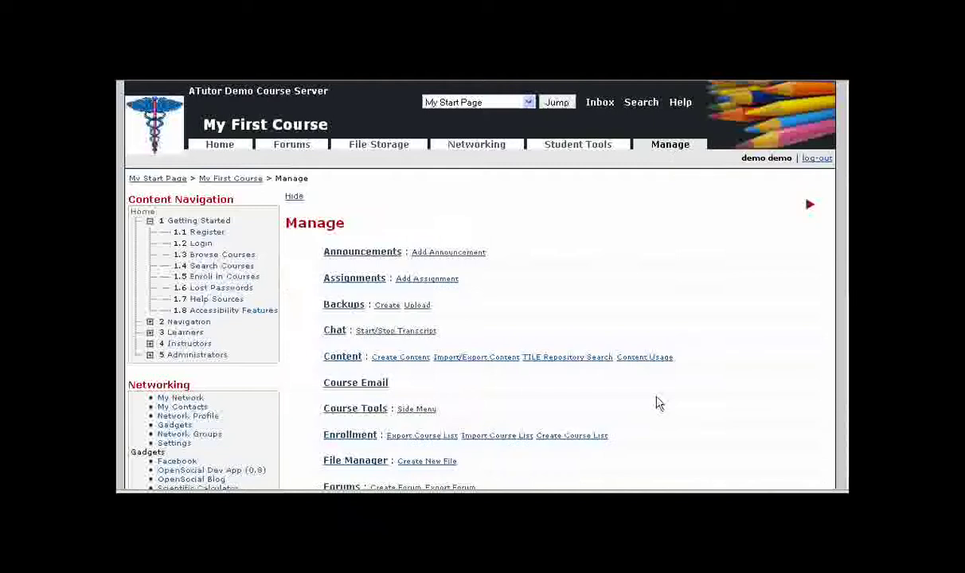
click(350, 436)
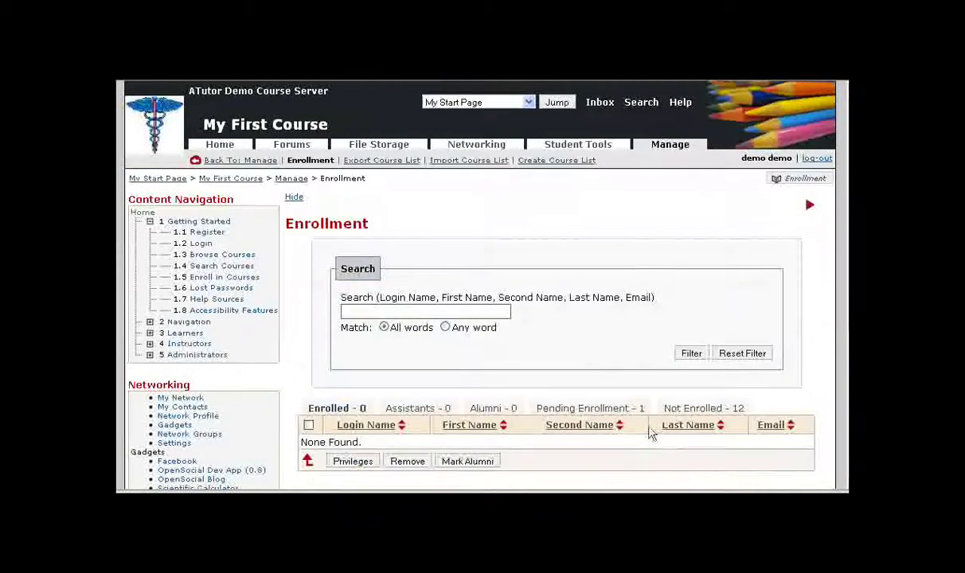
click(605, 409)
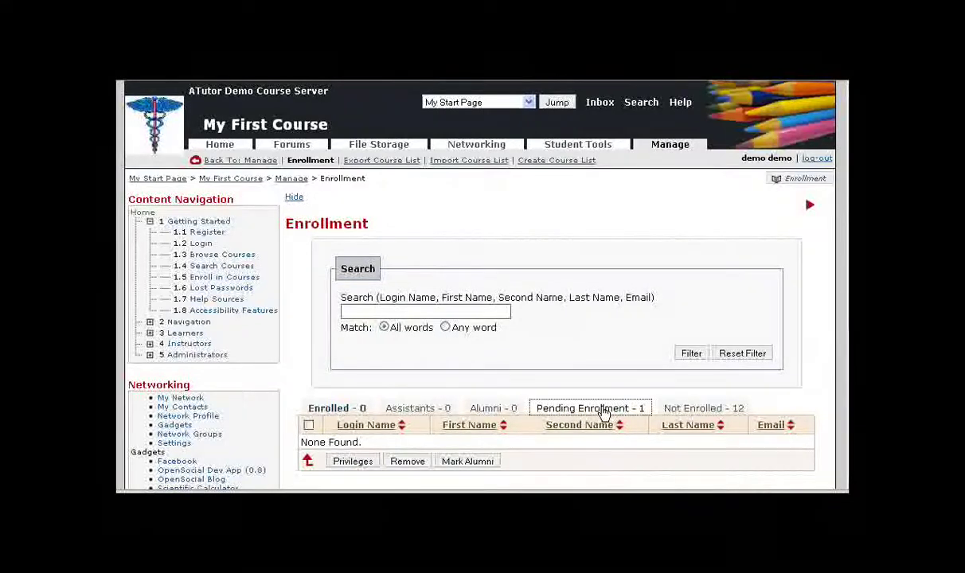
scroll(521, 433, down, 2)
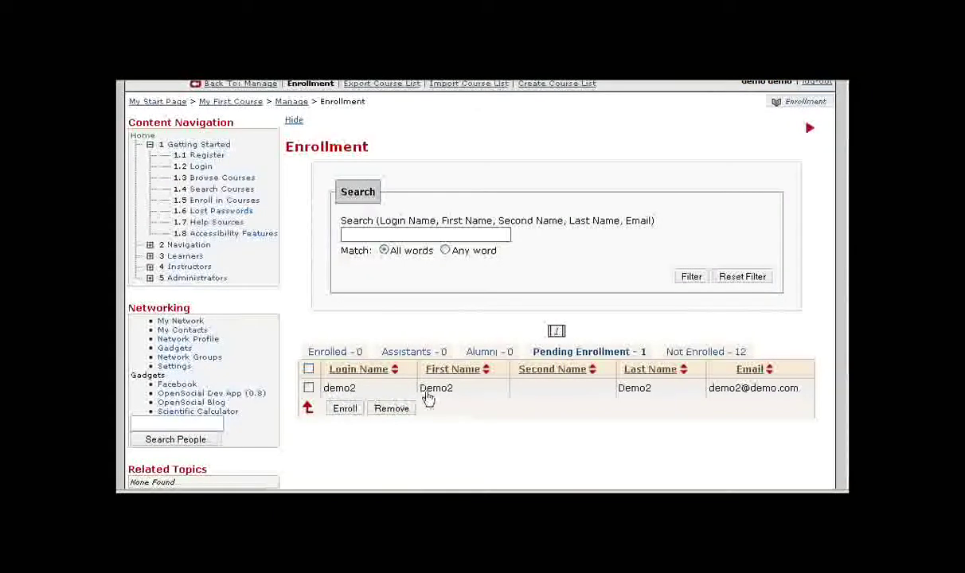
click(308, 388)
click(346, 409)
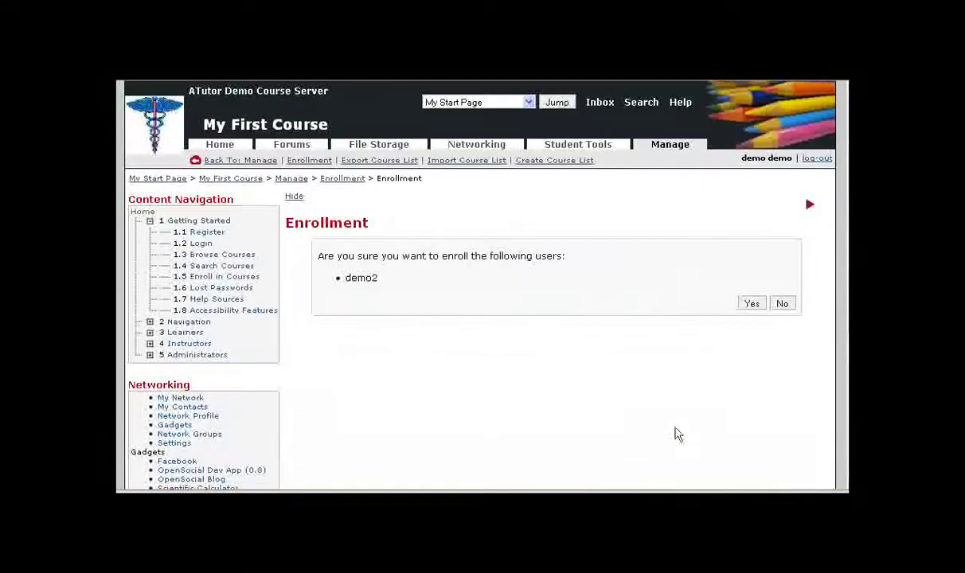
click(751, 303)
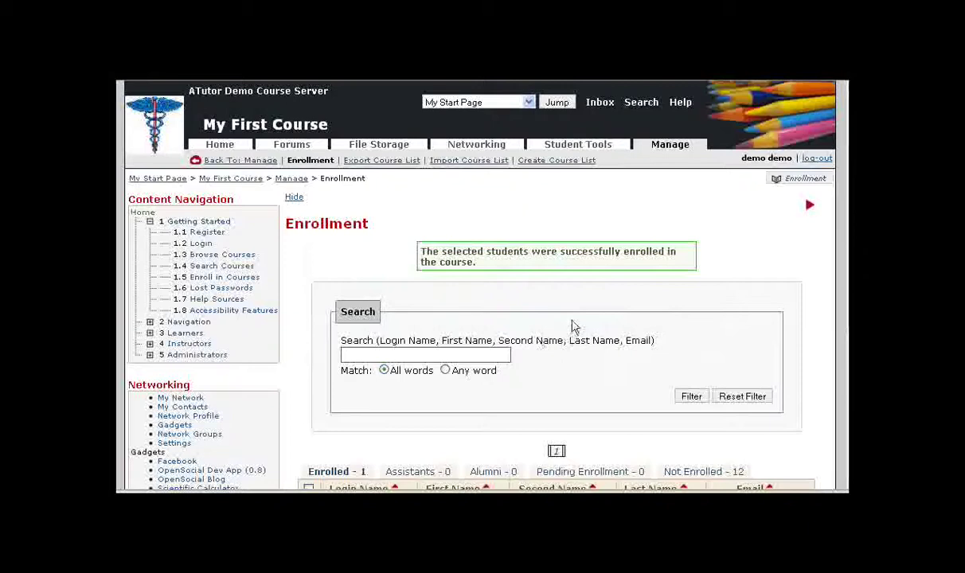
scroll(572, 326, down, 3)
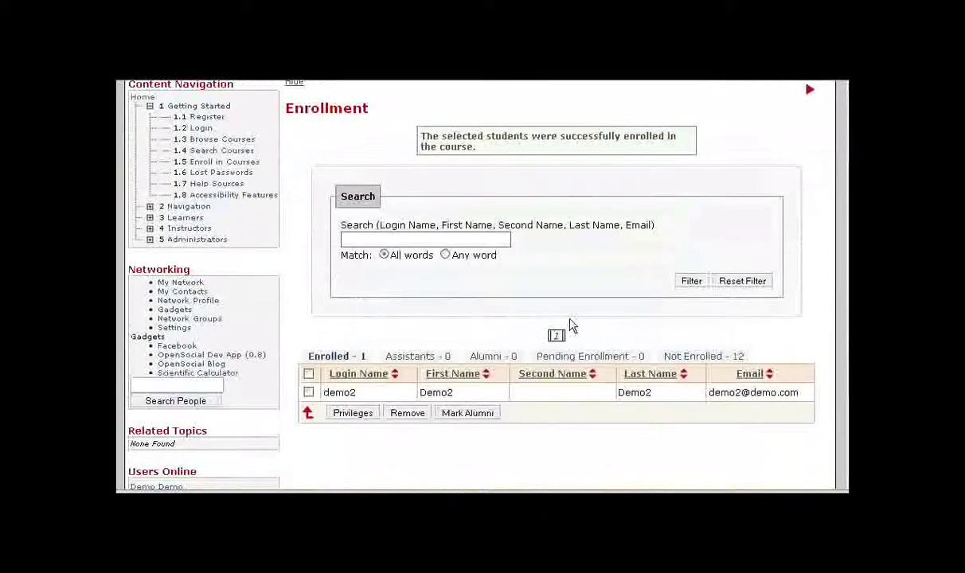
- Grant the enrolled student Content and Tests & Surveys privileges and save, making them an assistant
mouse_move(322, 362)
mouse_down()
mouse_move(308, 355)
mouse_move(355, 362)
mouse_move(309, 362)
mouse_up()
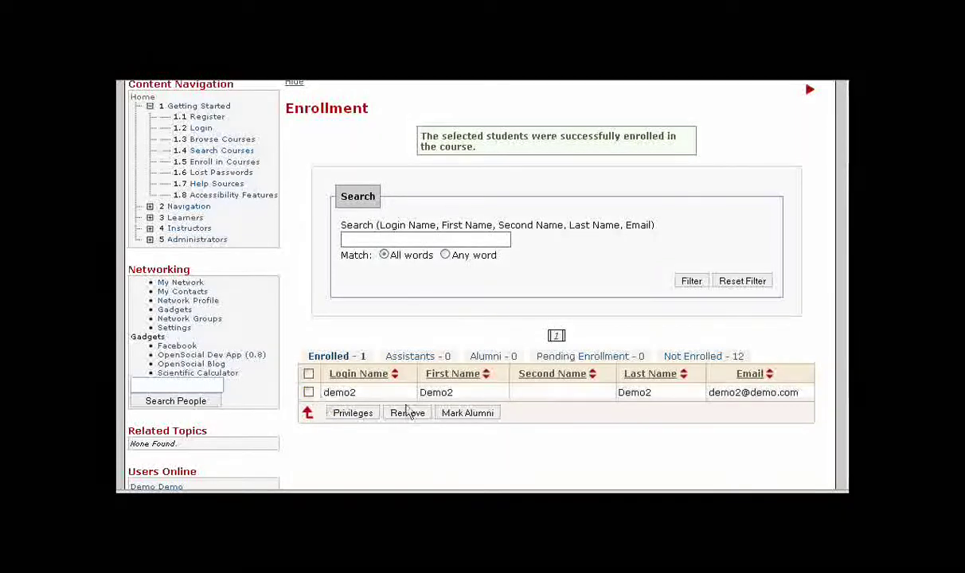
click(308, 392)
click(352, 416)
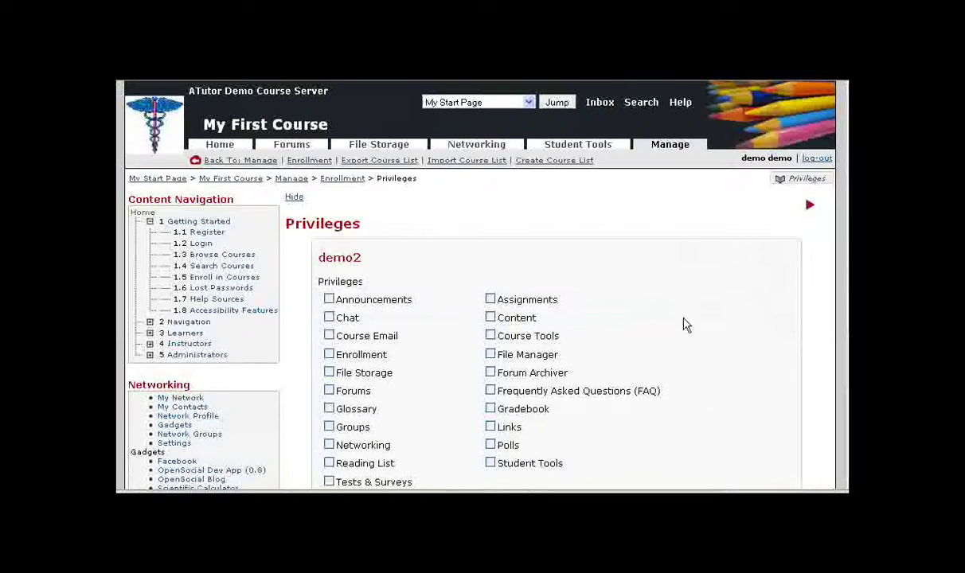
scroll(685, 324, down, 2)
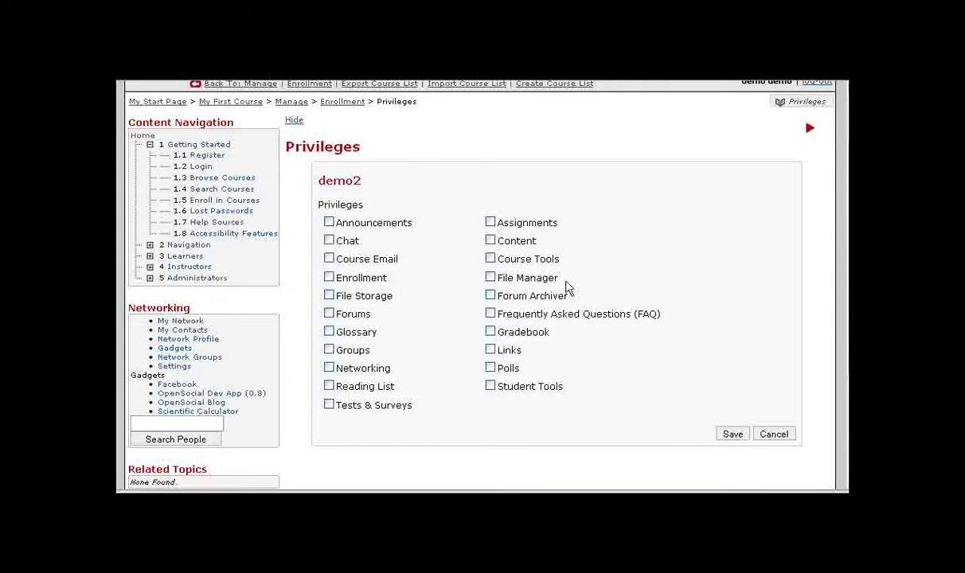
click(490, 241)
click(355, 410)
click(734, 437)
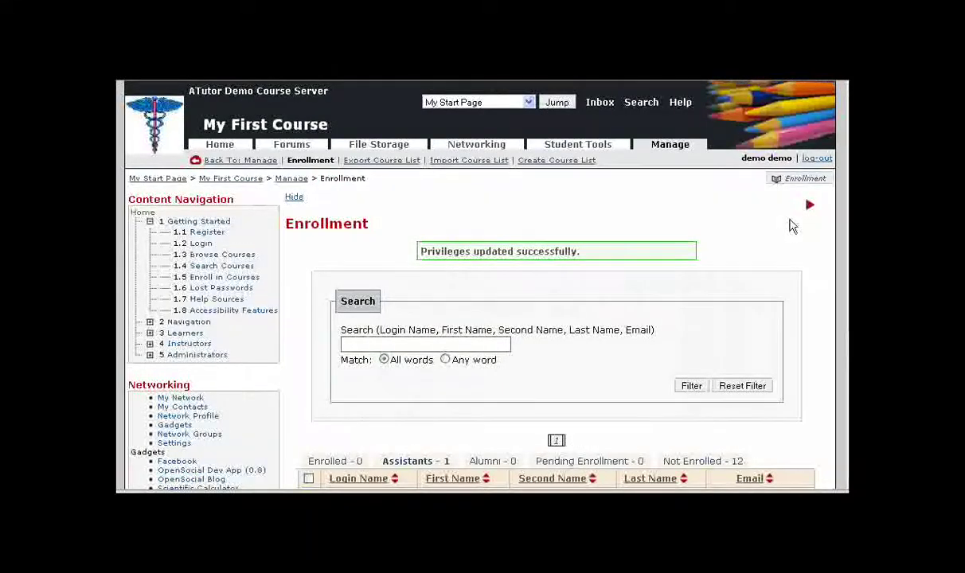
- Review the assistant's privileges and cancel without changing them
scroll(692, 406, down, 3)
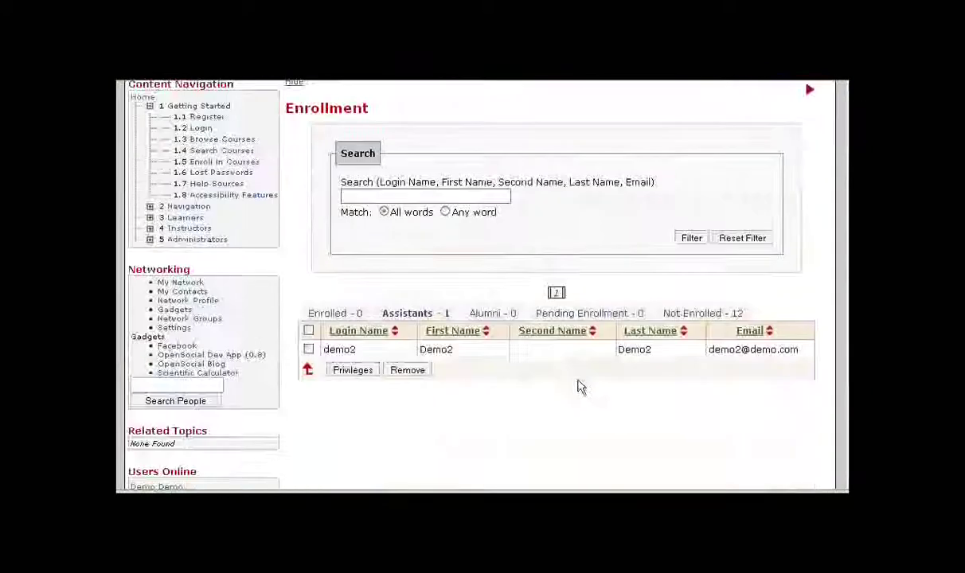
click(309, 348)
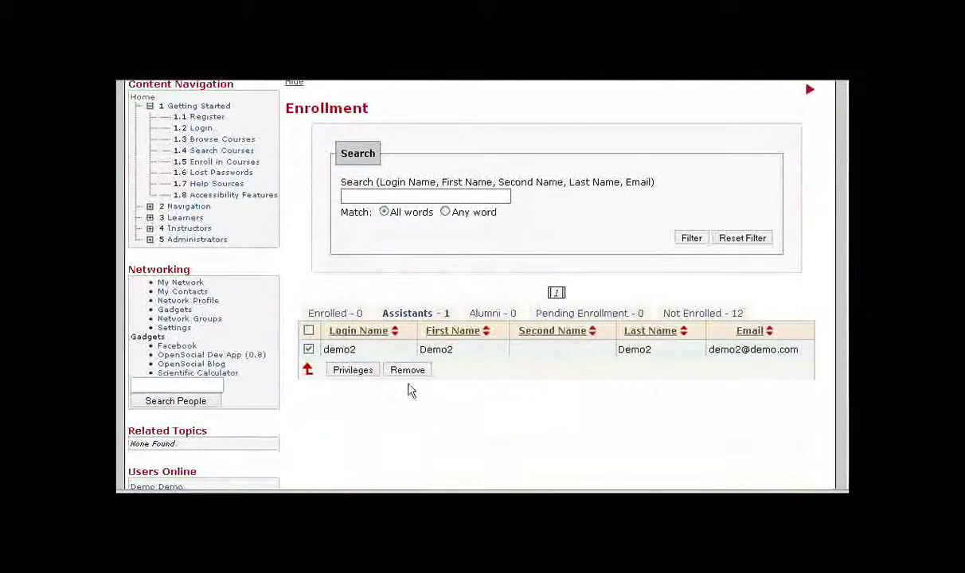
click(350, 372)
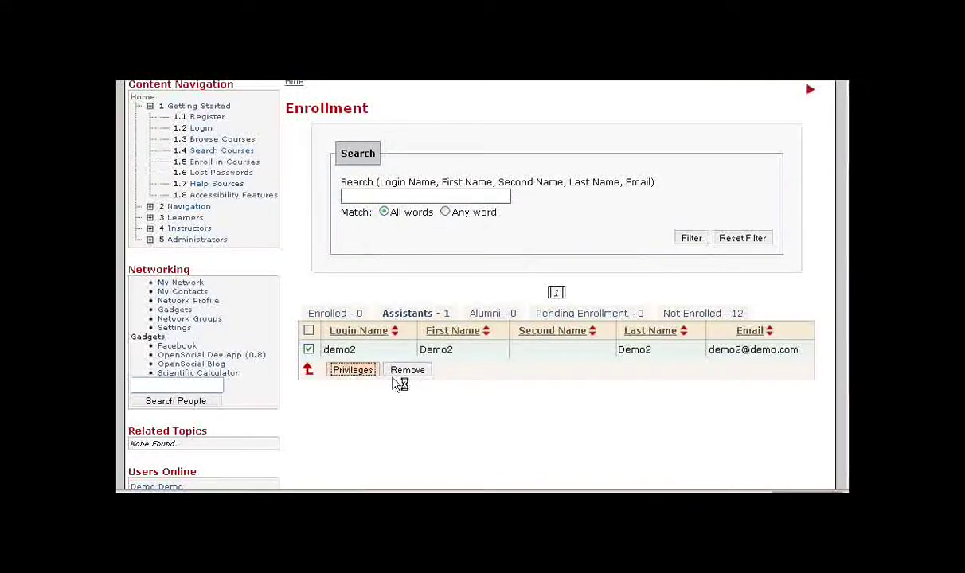
click(489, 317)
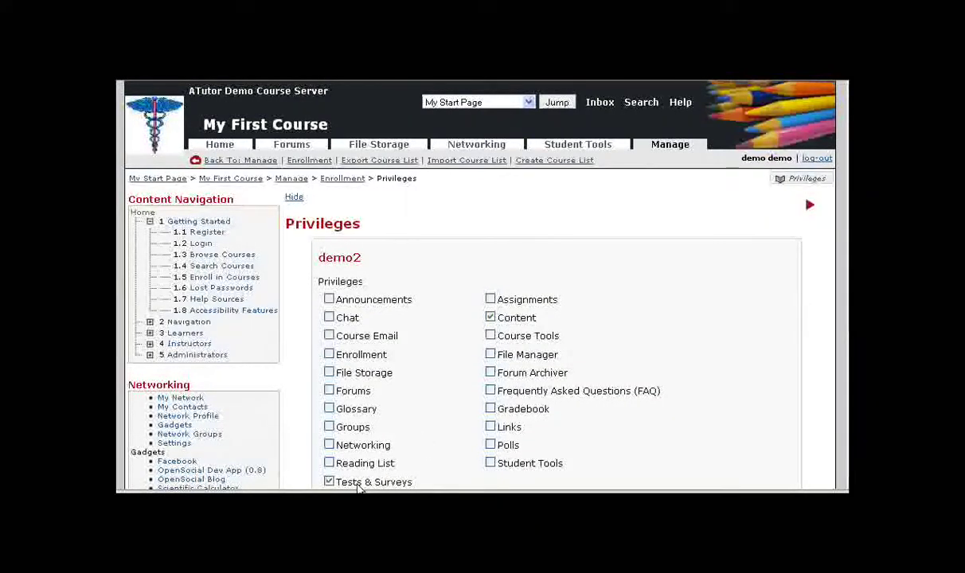
scroll(685, 322, down, 2)
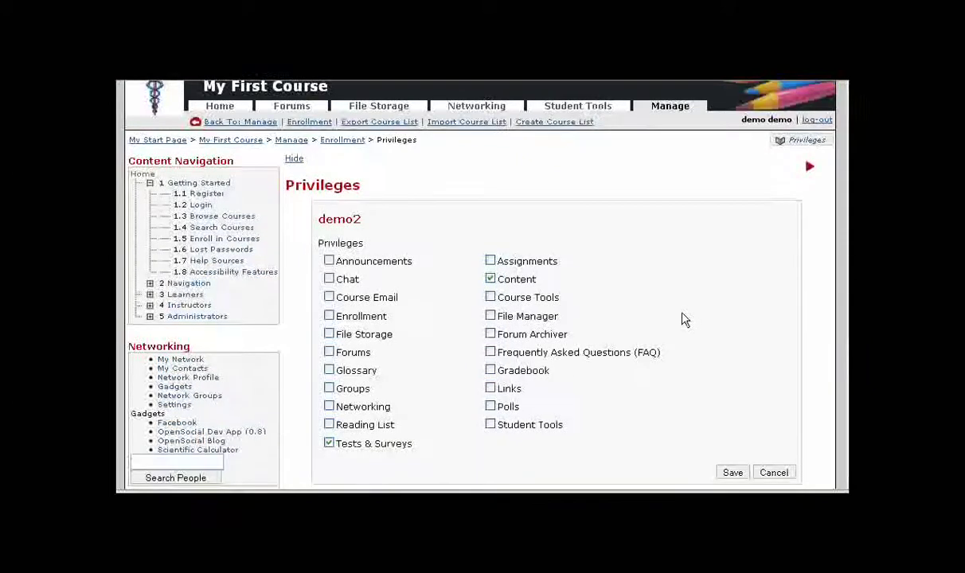
click(771, 435)
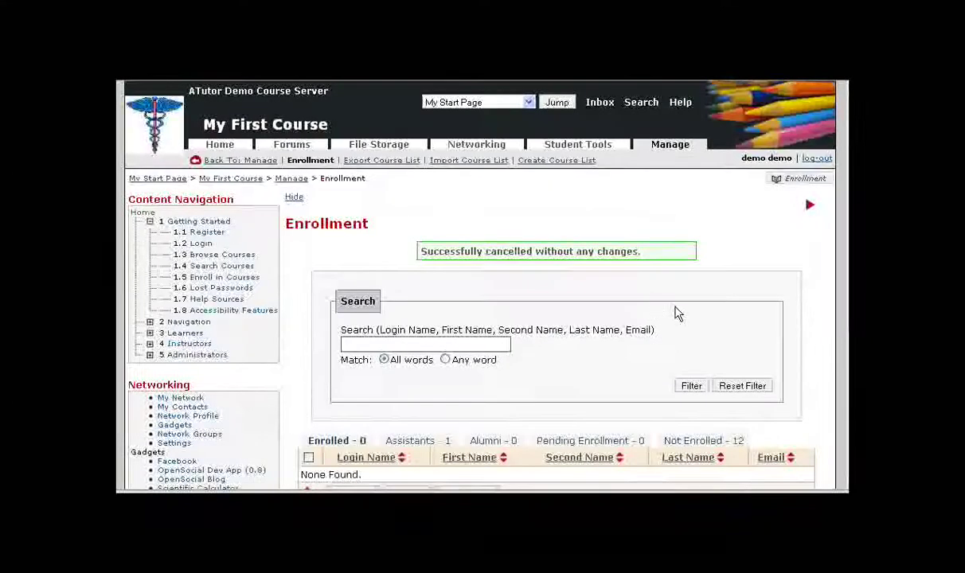
- Log out of the instructor account and start entering a login name on the login page
click(815, 159)
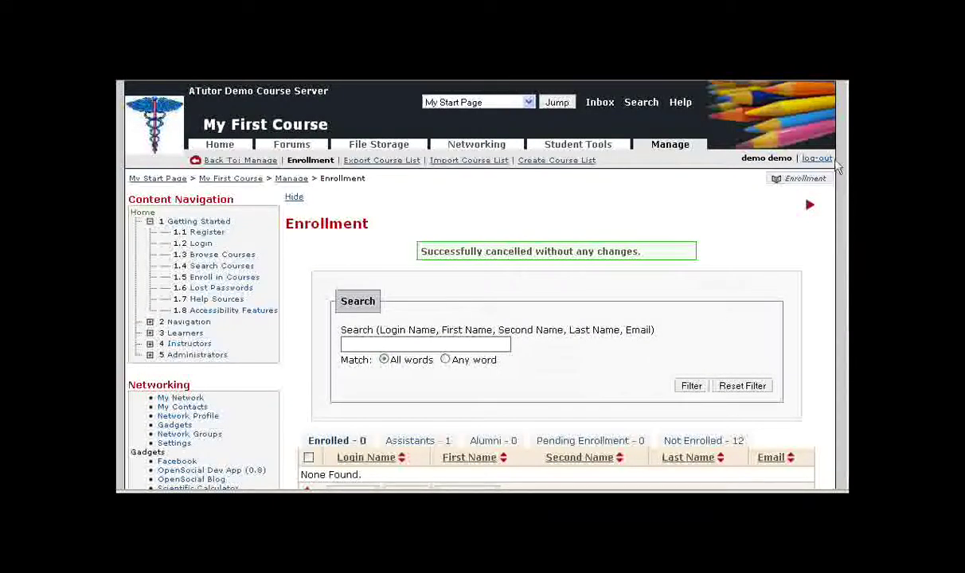
click(816, 159)
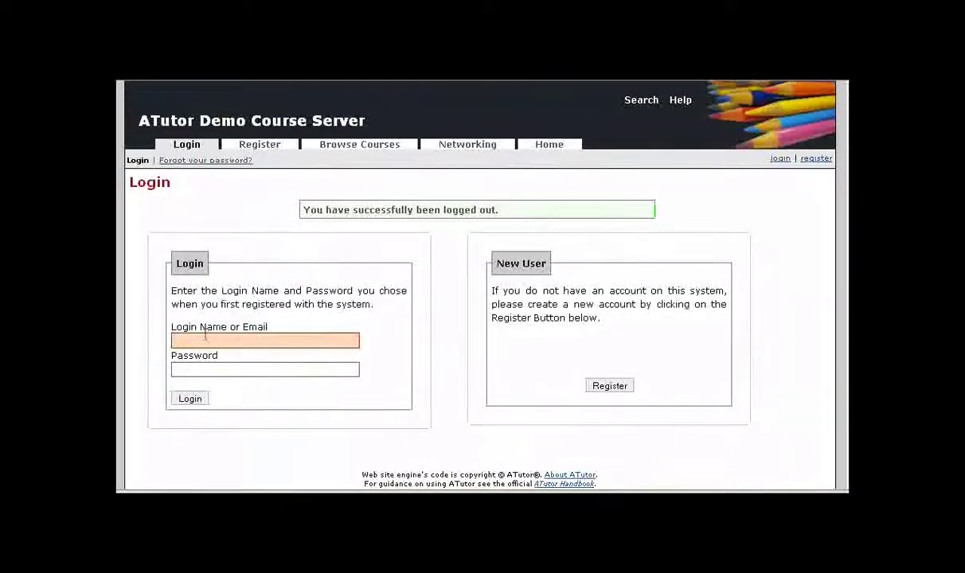
click(208, 345)
text(demo)
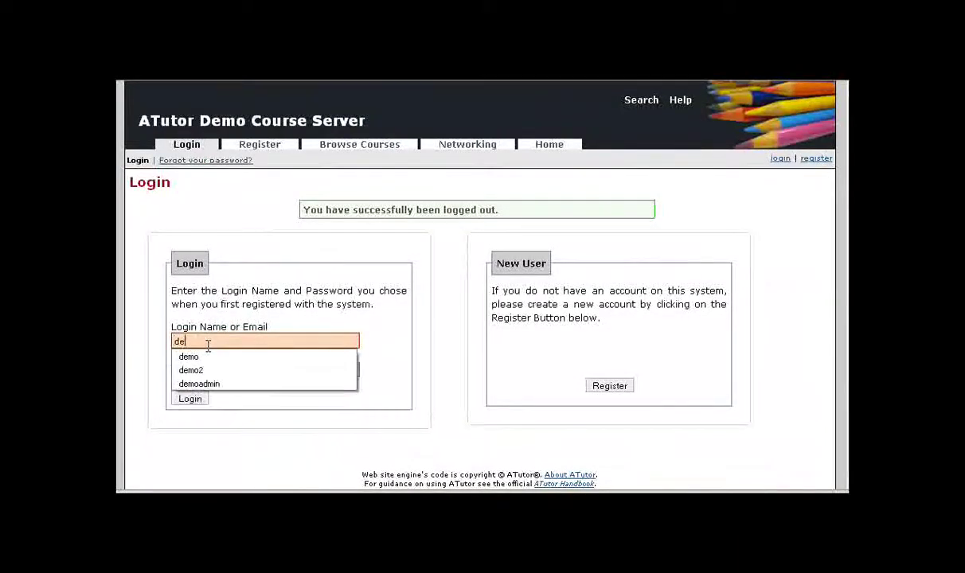